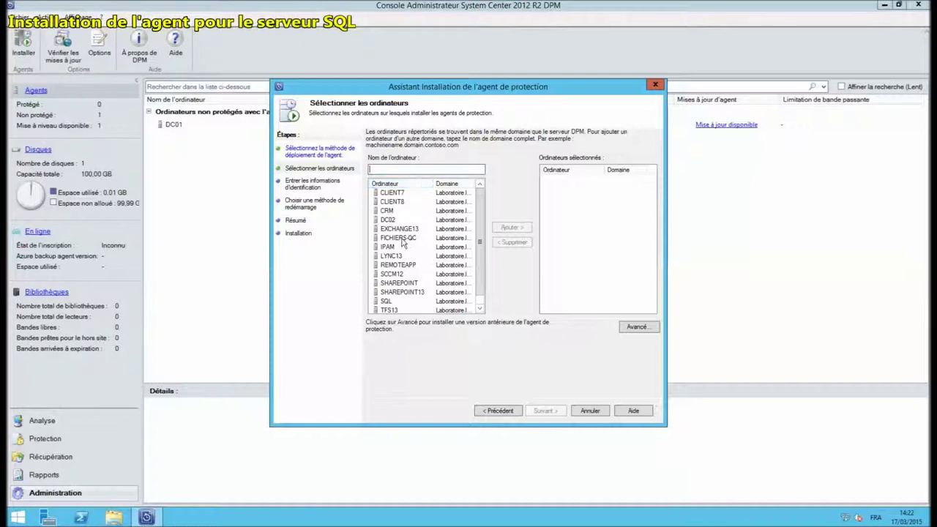
- Add the SQL computer to the selected computers and accept installing the agent on the server hosting DPM's database
{"action": "left_click", "coordinate": [406, 302]}
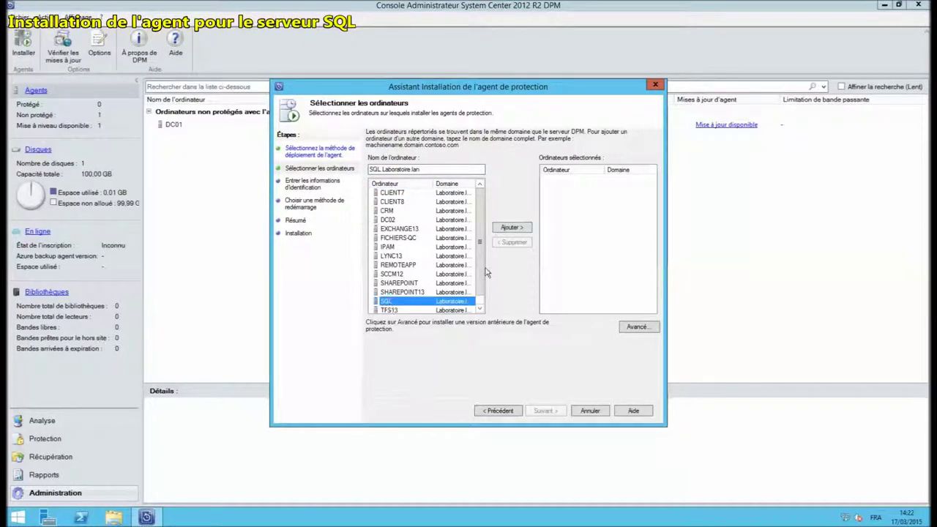
{"action": "left_click", "coordinate": [510, 228]}
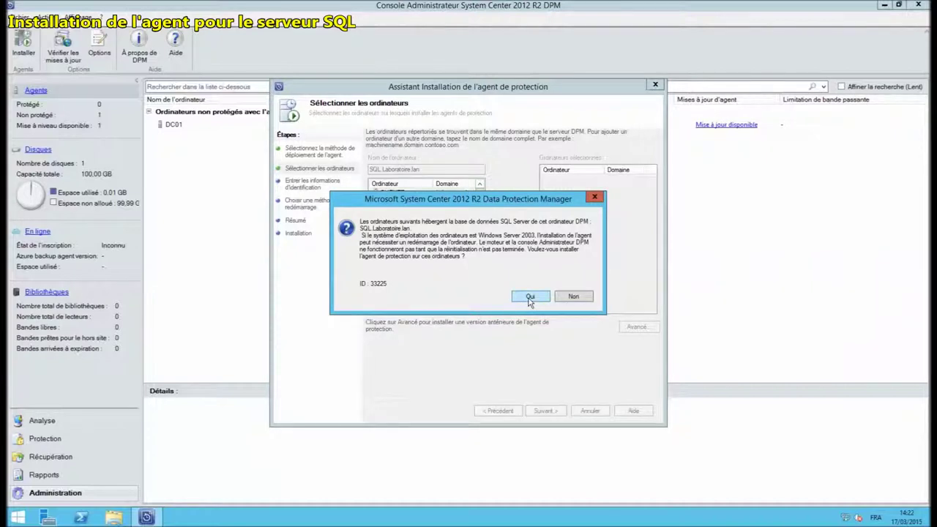
{"action": "left_click", "coordinate": [530, 297]}
- Check which protection agent versions are available for installation, and leave the version selection without applying a change
{"action": "left_click", "coordinate": [647, 330]}
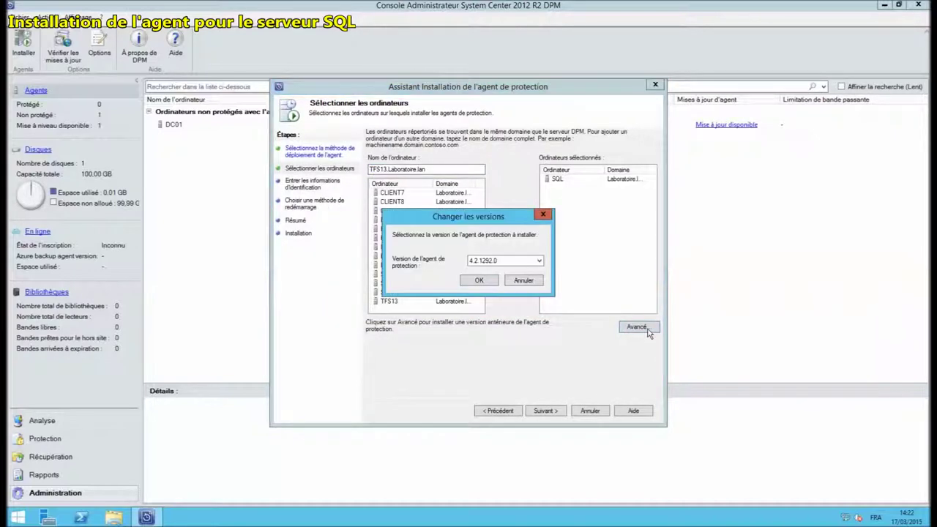
{"action": "left_click", "coordinate": [535, 261]}
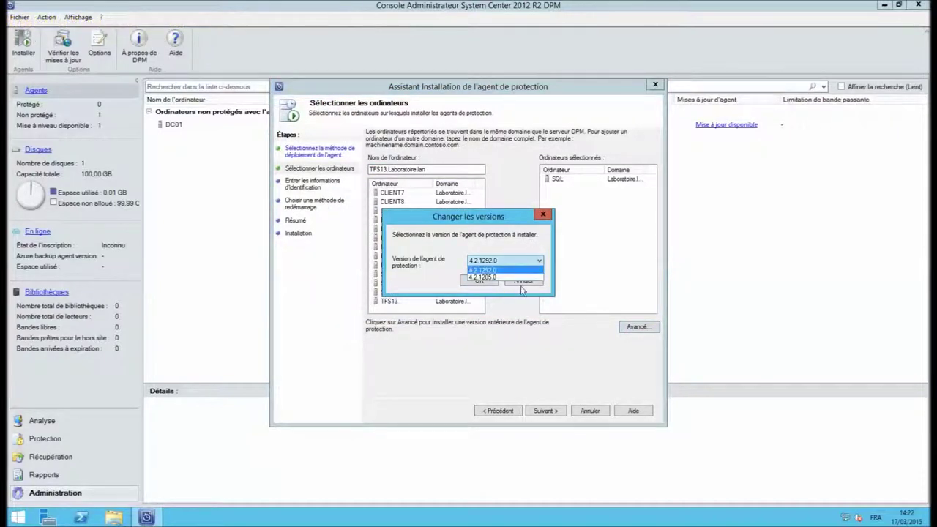
{"action": "left_click", "coordinate": [524, 277]}
{"action": "left_click", "coordinate": [527, 281]}
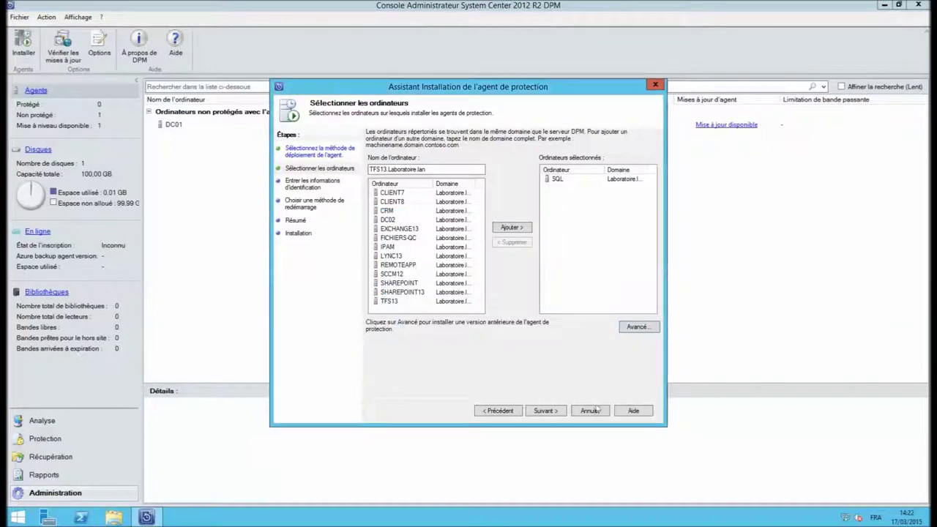
- Provide the domain administrator's user name and account password for the agent installation, keeping the domain Laboratoire.lan
{"action": "left_click", "coordinate": [545, 410]}
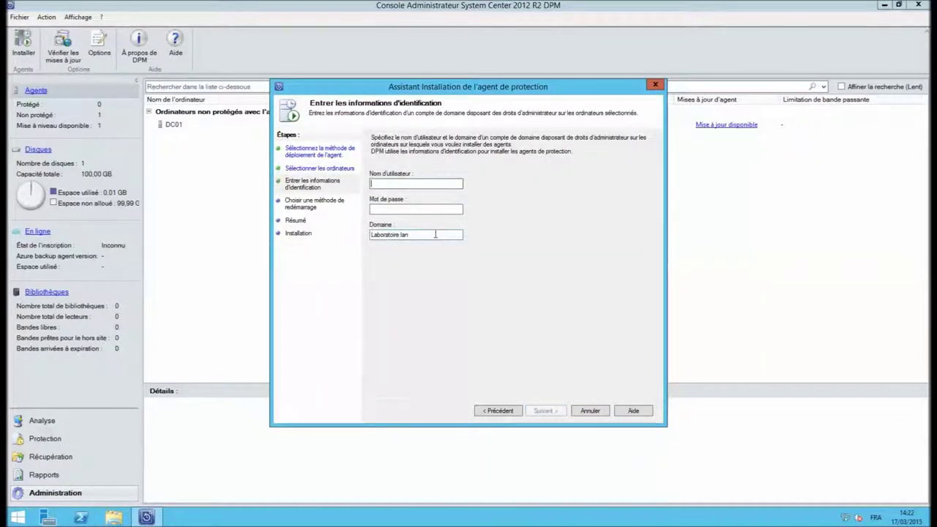
{"action": "type", "text": "francis"}
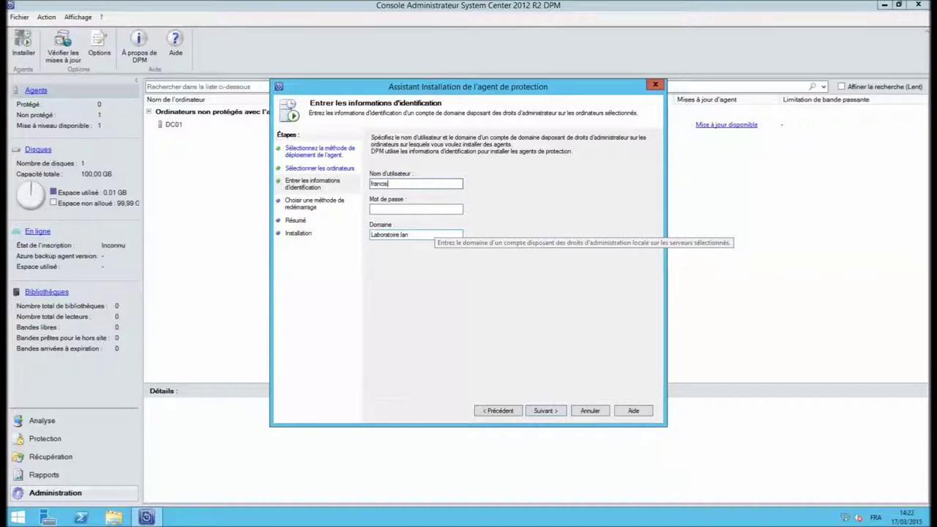
{"action": "key", "text": "Tab"}
{"action": "type", "text": "******"}
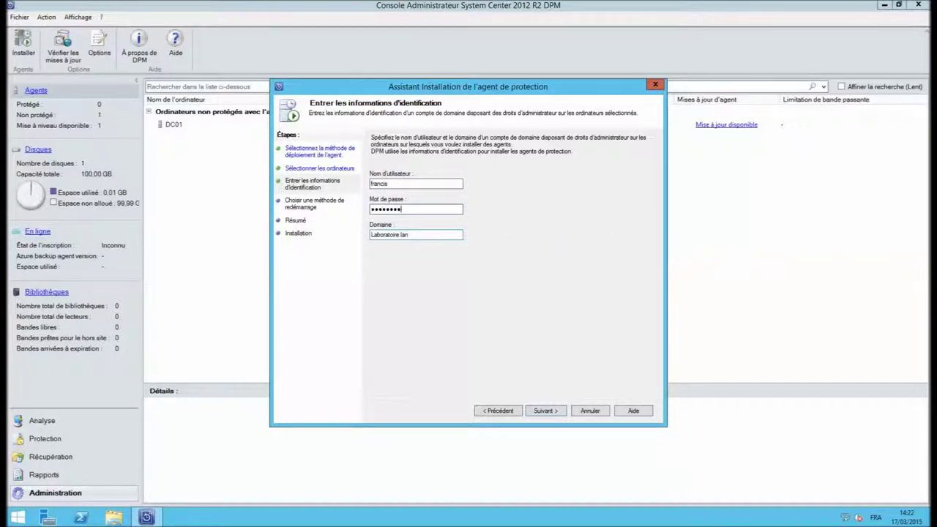
{"action": "left_click", "coordinate": [552, 414]}
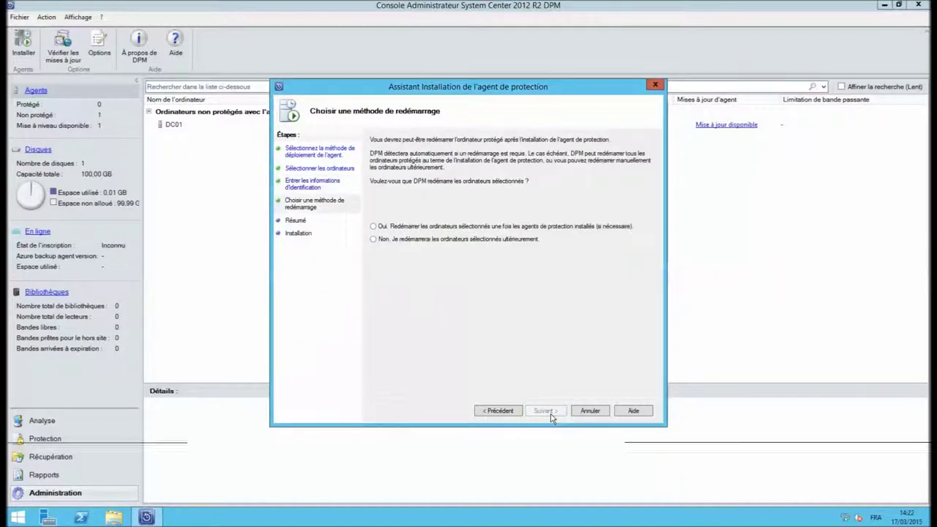
- Choose to restart the selected computers manually at a later time and install the protection agent on SQL.Laboratoire.lan
{"action": "left_click", "coordinate": [373, 239]}
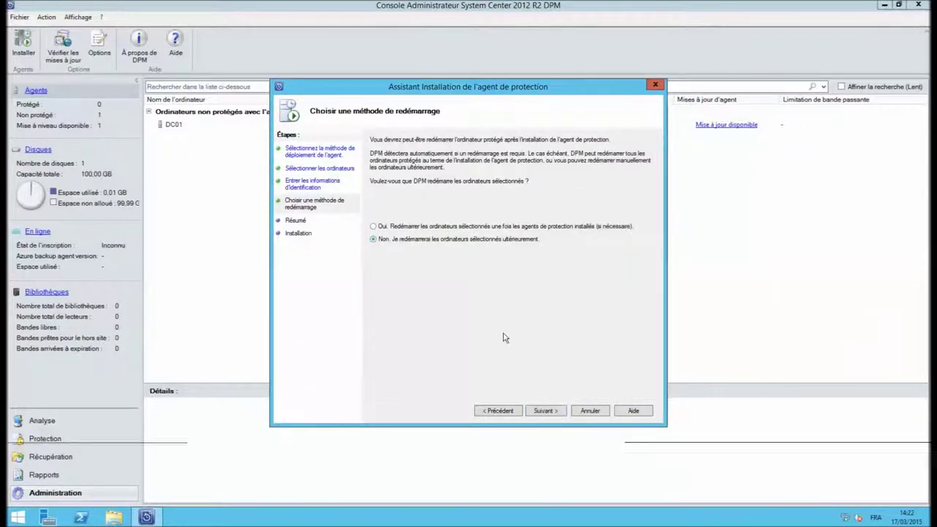
{"action": "left_click", "coordinate": [551, 410]}
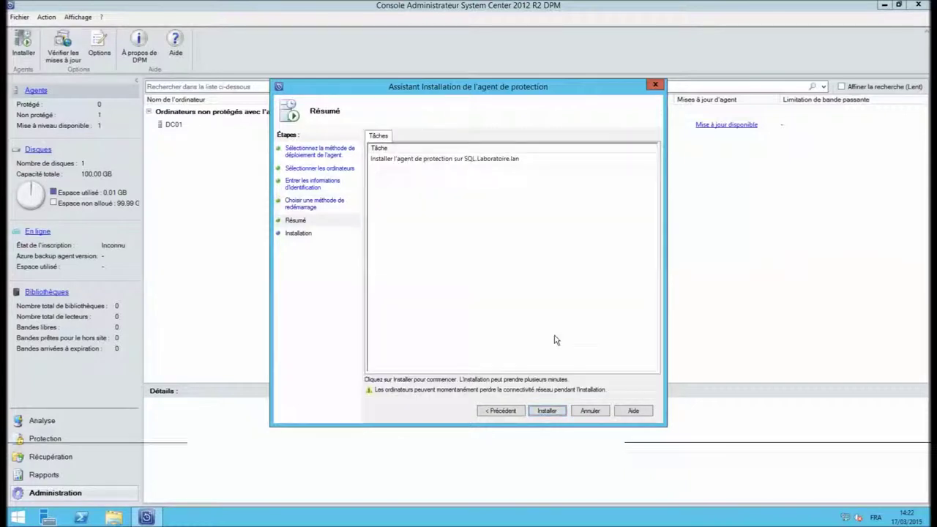
{"action": "left_click", "coordinate": [549, 411]}
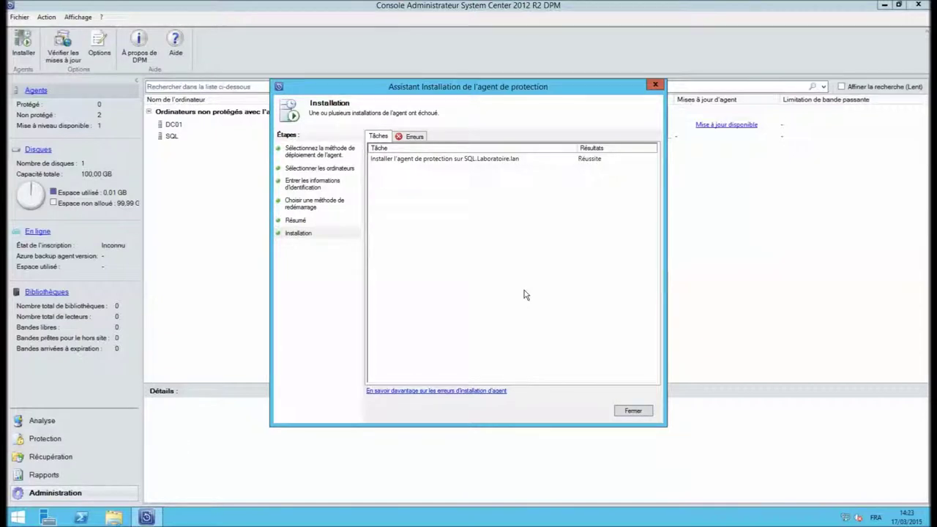
- Review the agent installation's task result and errors, close the wizard and select the SQL server in the agent list
{"action": "left_click", "coordinate": [414, 136]}
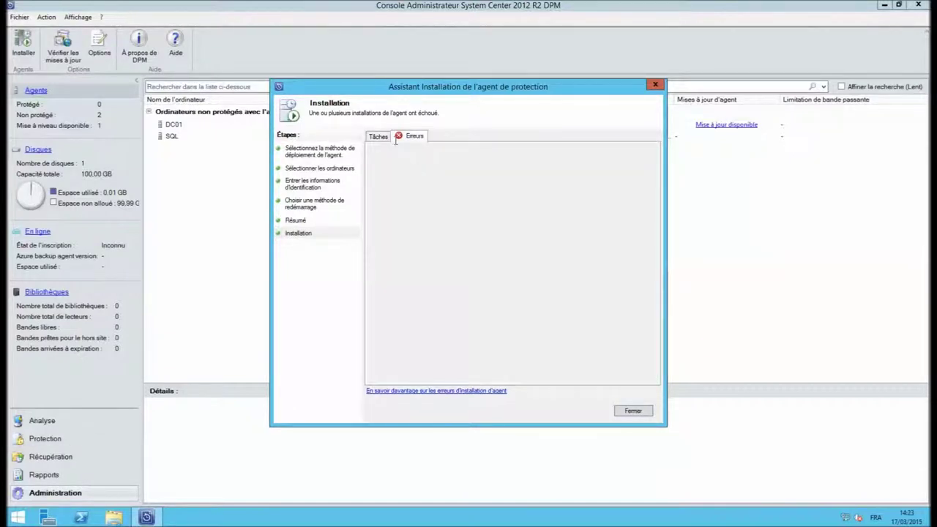
{"action": "left_click", "coordinate": [378, 137]}
{"action": "left_click", "coordinate": [396, 160]}
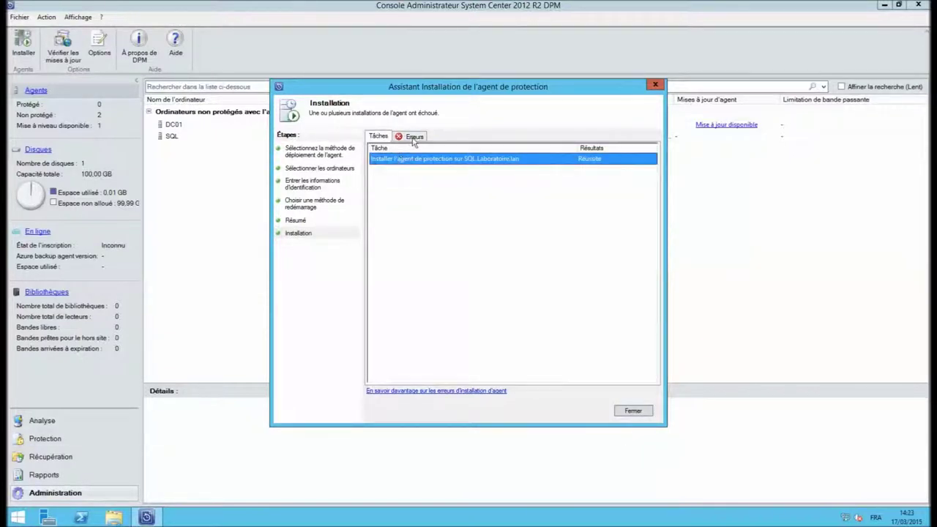
{"action": "left_click", "coordinate": [414, 137]}
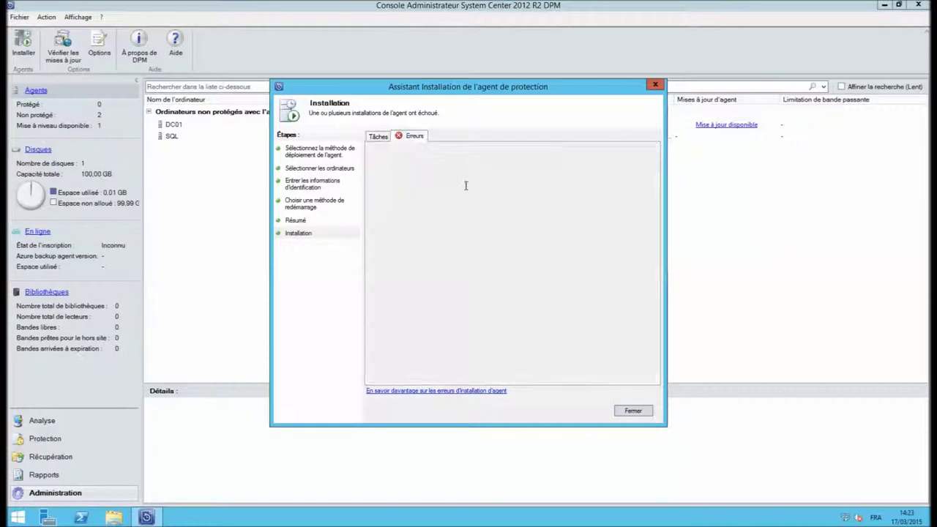
{"action": "left_click", "coordinate": [633, 411]}
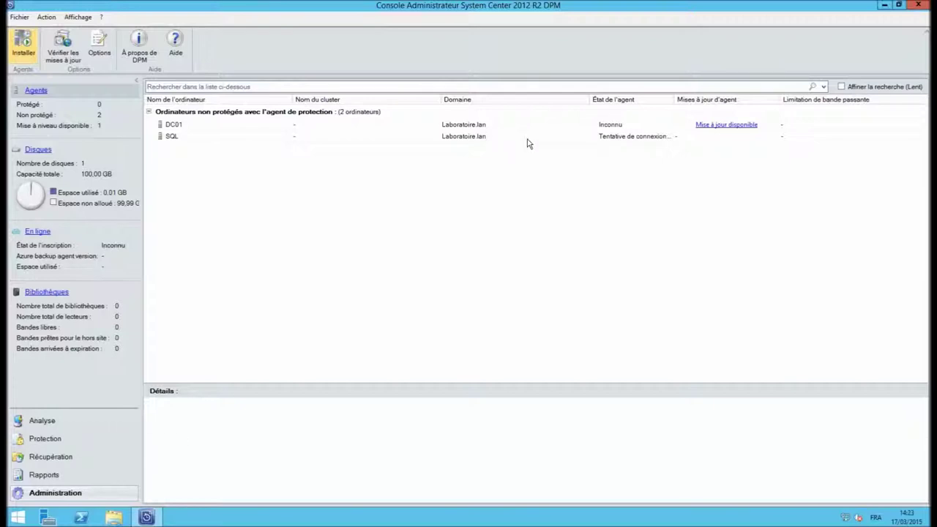
{"action": "left_click", "coordinate": [611, 139]}
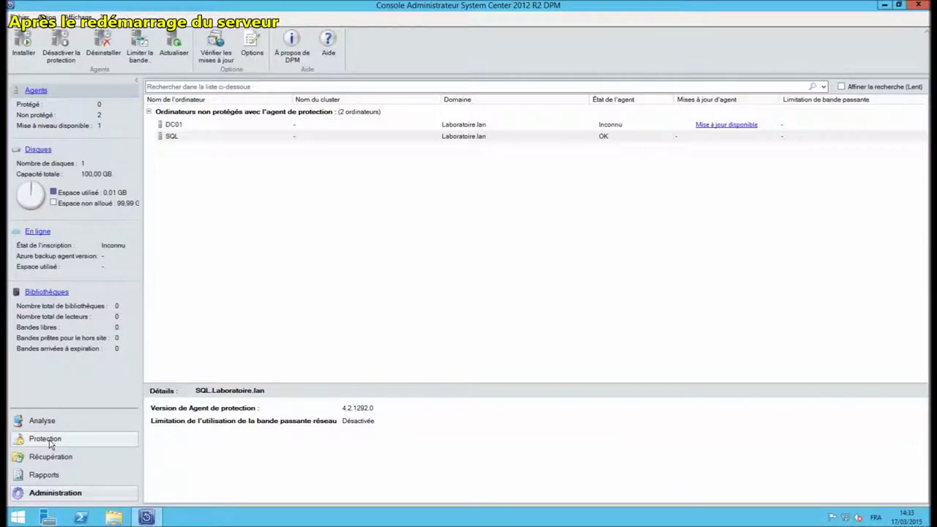
- Begin a new protection group in the Protection workspace with the group type Servers
{"action": "left_click", "coordinate": [48, 440]}
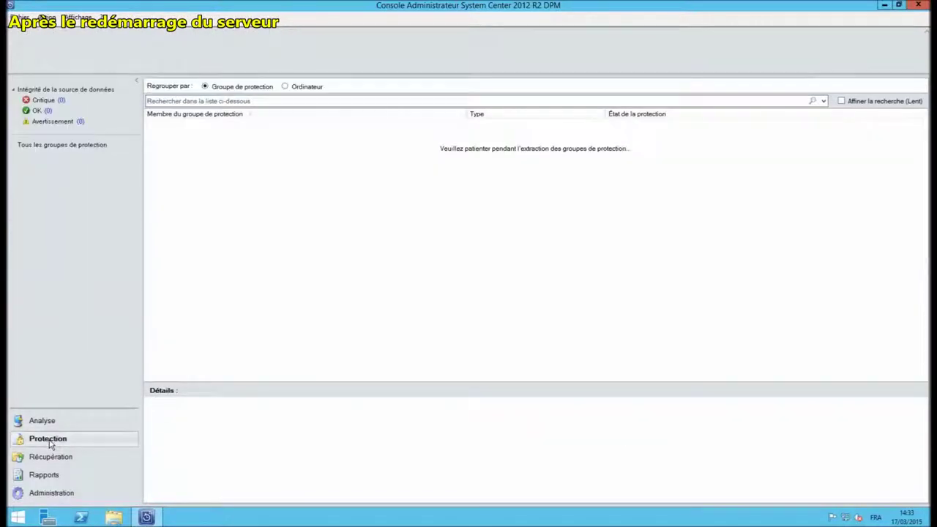
{"action": "left_click", "coordinate": [32, 57]}
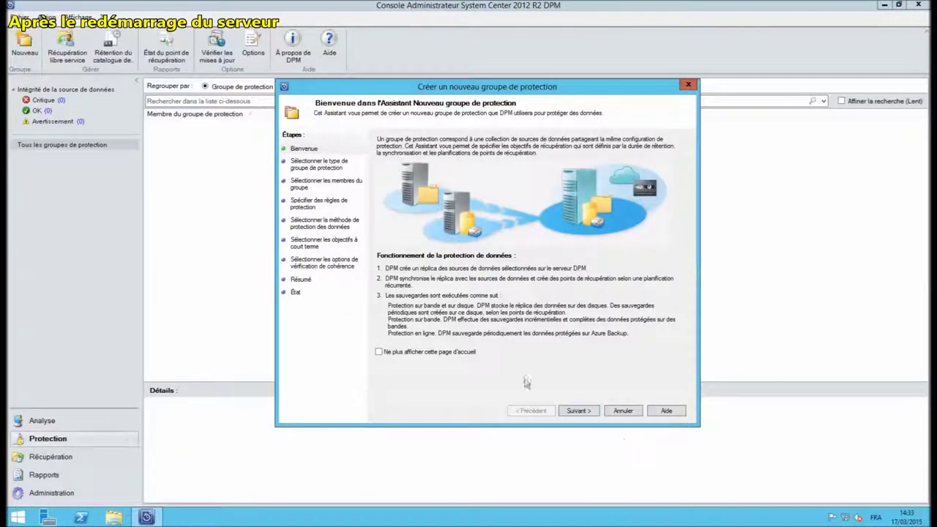
{"action": "left_click", "coordinate": [577, 411]}
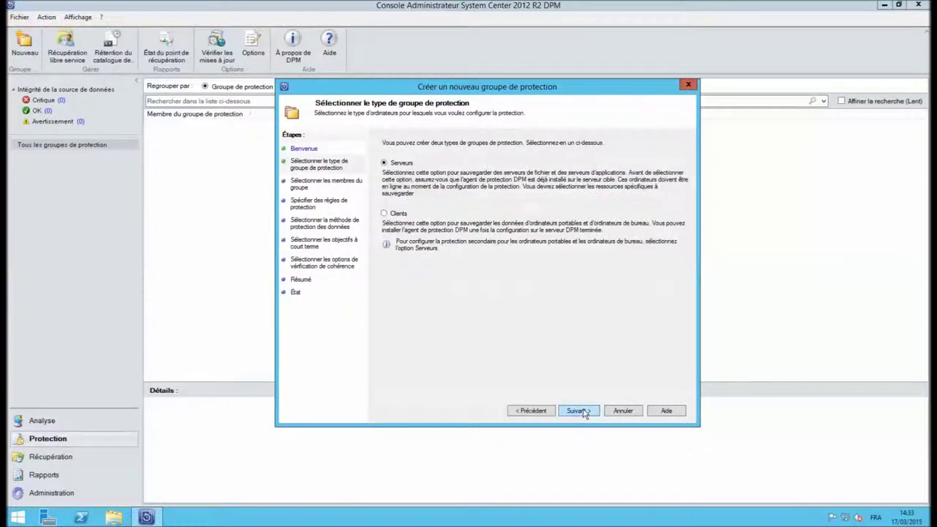
{"action": "left_click", "coordinate": [576, 410]}
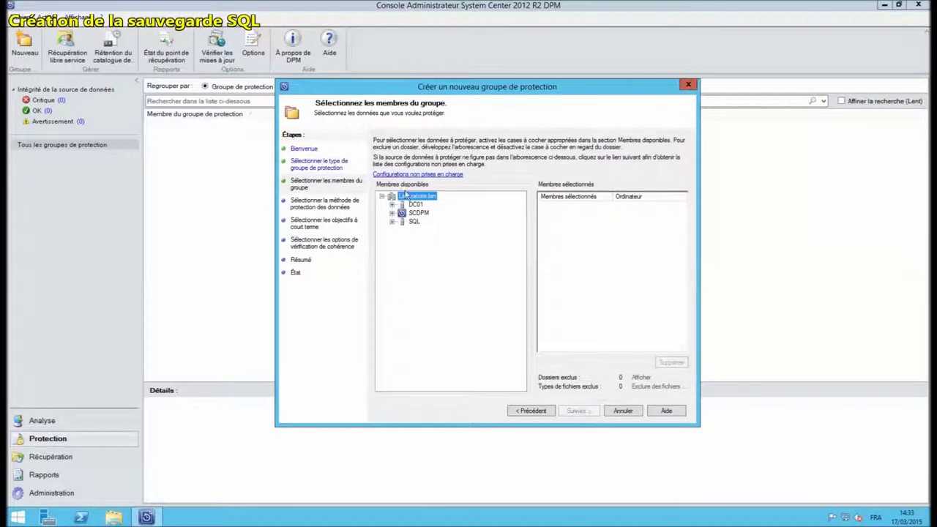
- Select only the IPAM_DB database from the SQL server's SQL instance as the protection group member
{"action": "left_click", "coordinate": [415, 222]}
{"action": "left_click", "coordinate": [393, 222]}
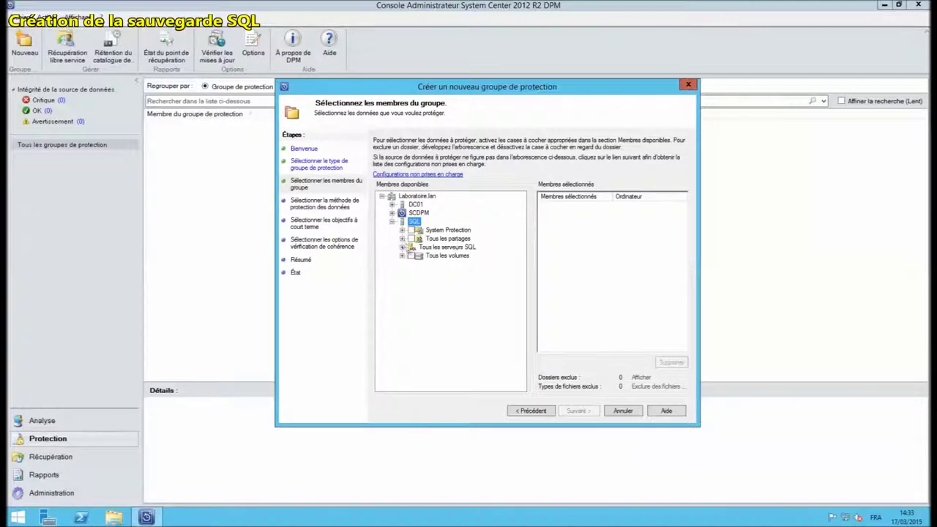
{"action": "left_click", "coordinate": [402, 256]}
{"action": "left_click", "coordinate": [403, 256]}
{"action": "left_click", "coordinate": [402, 247]}
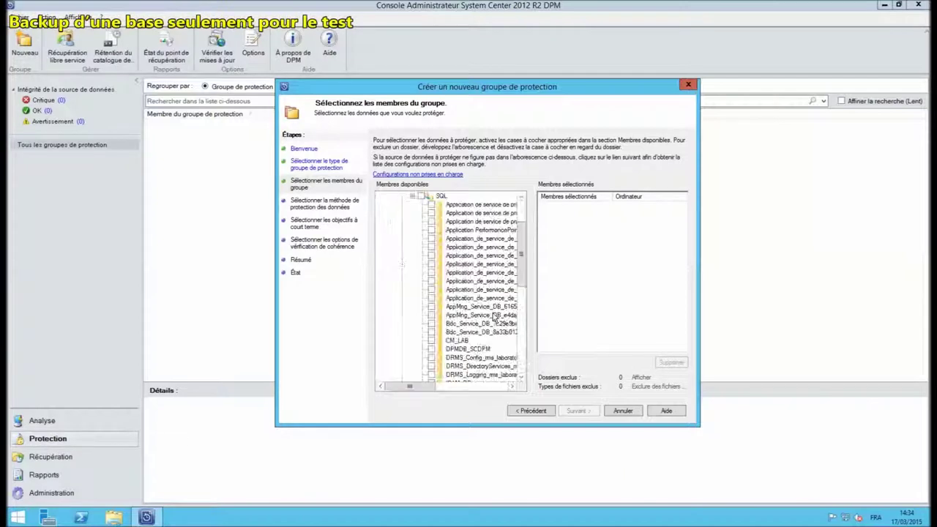
{"action": "left_click_drag", "start_coordinate": [523, 267], "coordinate": [522, 297]}
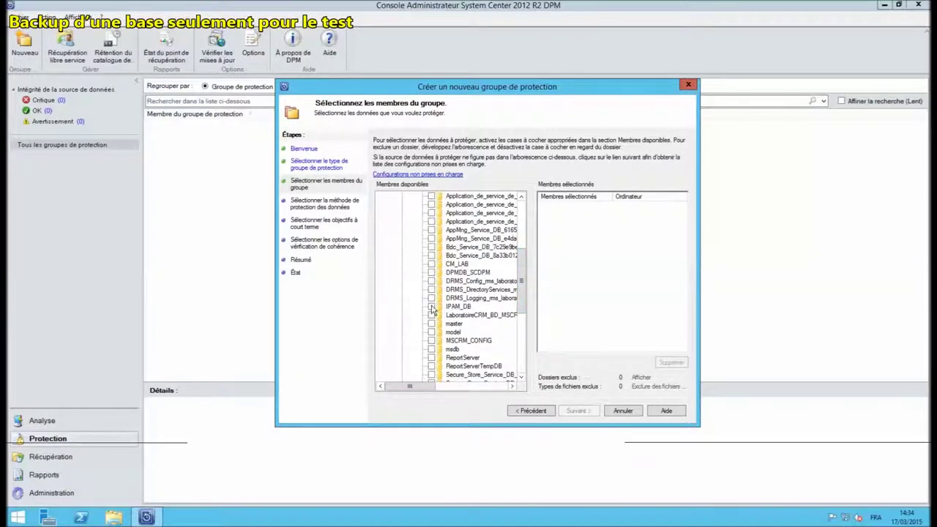
{"action": "left_click", "coordinate": [431, 307]}
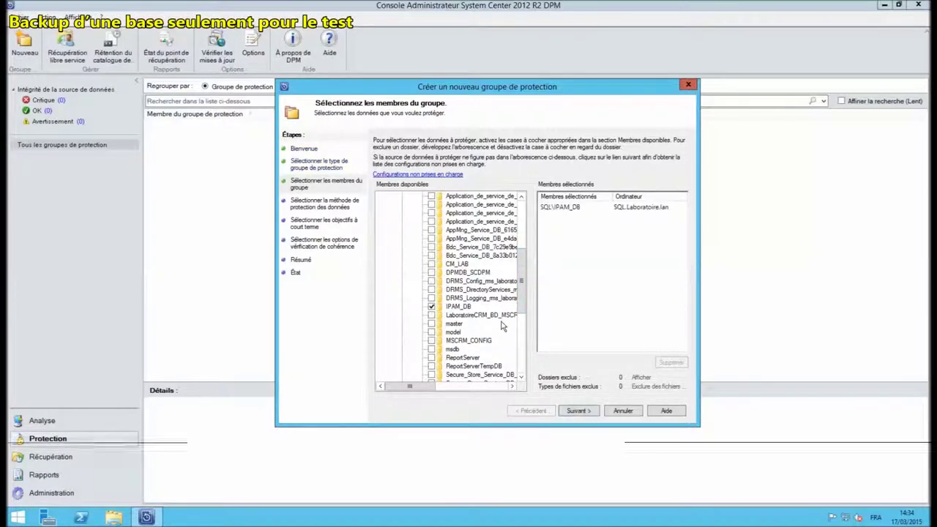
{"action": "left_click", "coordinate": [577, 411]}
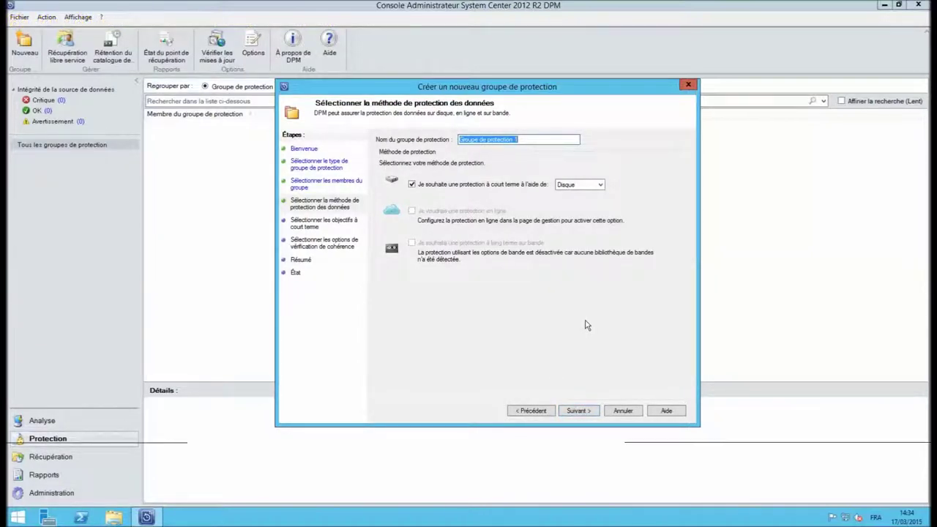
- Name the protection group "SQL - Test" and keep short-term protection on disk
{"action": "left_click_drag", "start_coordinate": [522, 140], "coordinate": [427, 144]}
{"action": "type", "text": "SQL - Test"}
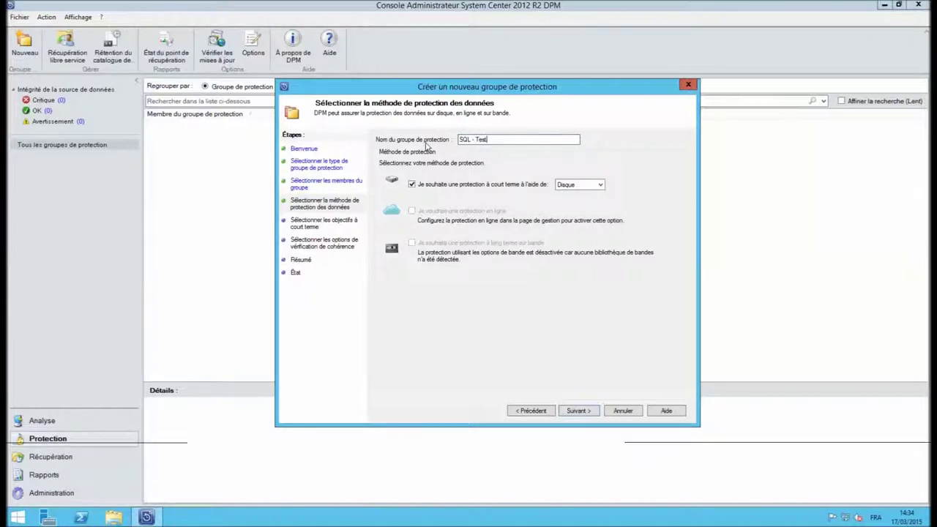
{"action": "left_click", "coordinate": [576, 412]}
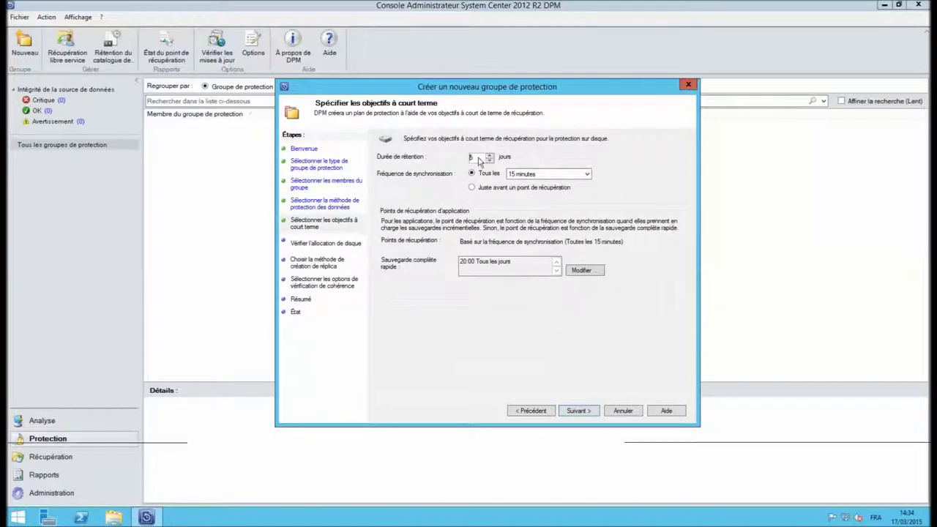
- Accept 5-day retention with 15-minute synchronization, the default disk allocation, immediate replica creation over the network, and consistency checks for inconsistent replicas
{"action": "left_click", "coordinate": [577, 411]}
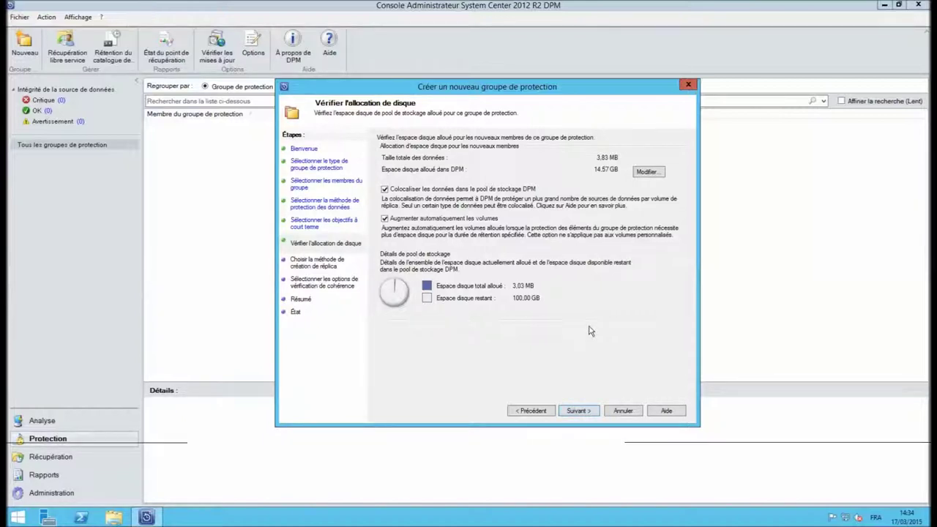
{"action": "left_click", "coordinate": [576, 412]}
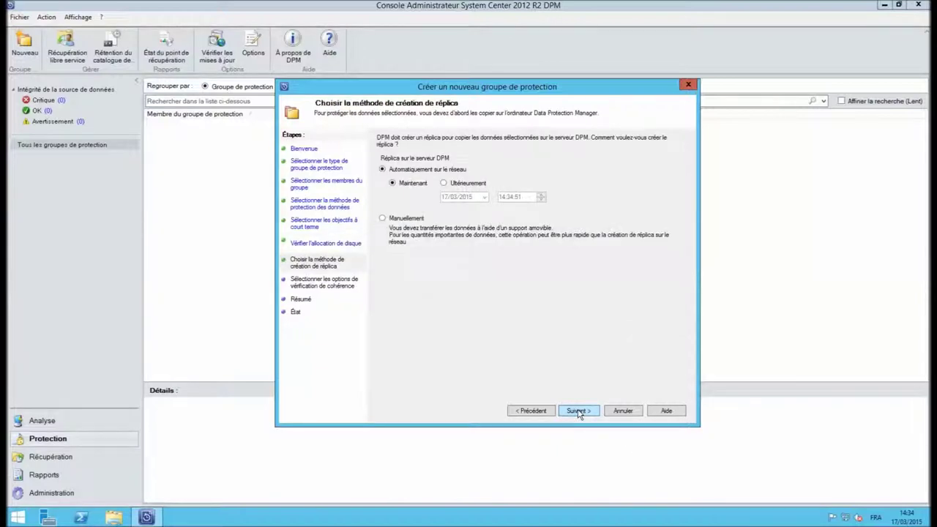
{"action": "left_click", "coordinate": [577, 411]}
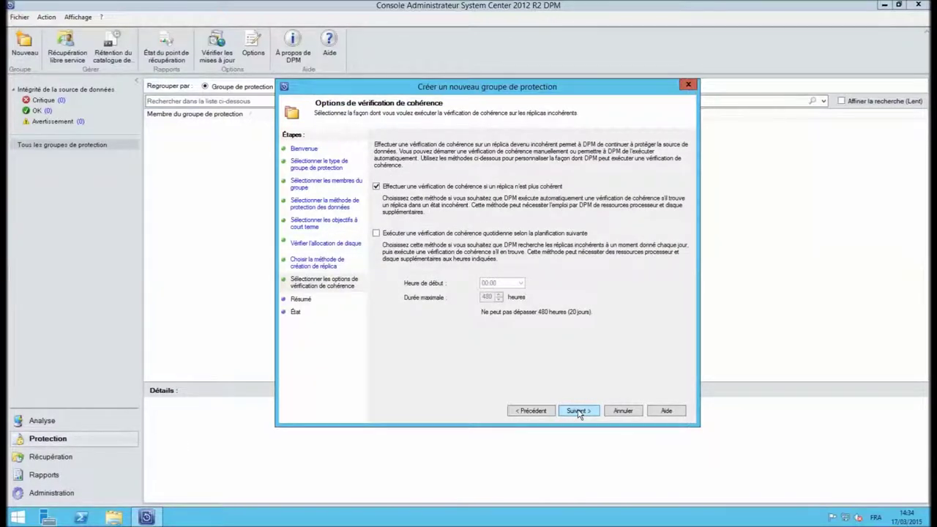
{"action": "left_click", "coordinate": [577, 411]}
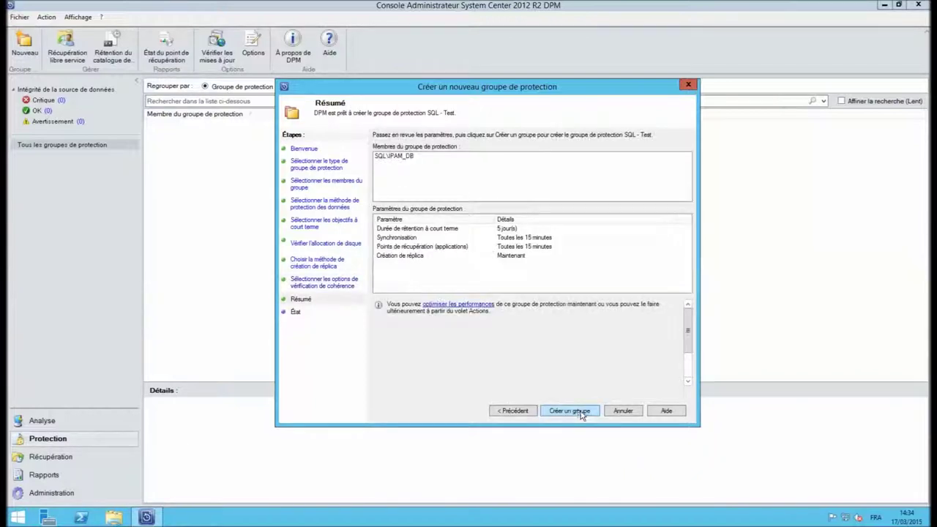
- Create the SQL - Test protection group, close the wizard and display the details of its SQL\IPAM_DB member
{"action": "left_click", "coordinate": [575, 411]}
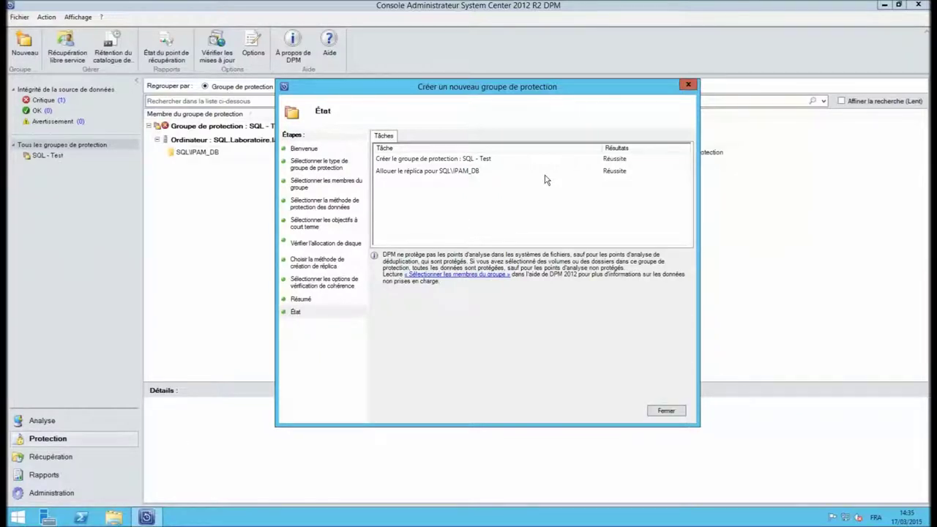
{"action": "left_click", "coordinate": [667, 412]}
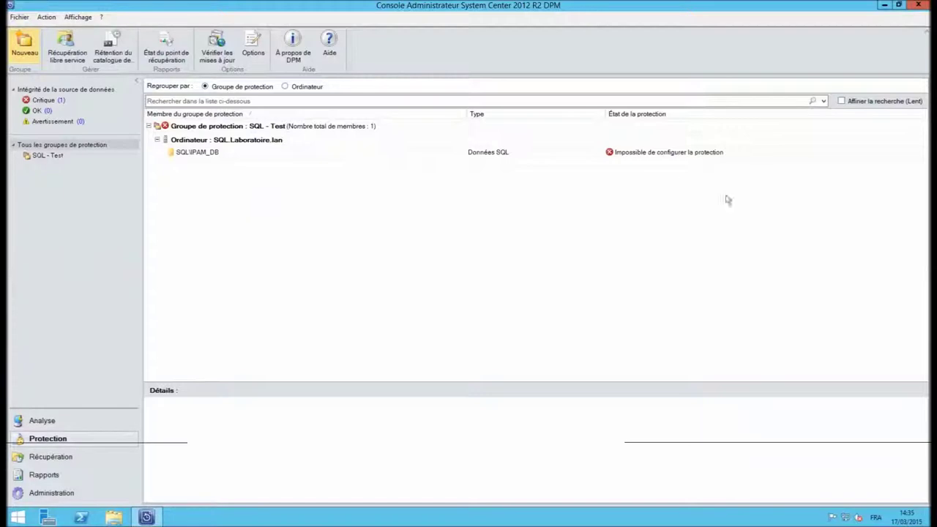
{"action": "left_click", "coordinate": [673, 154]}
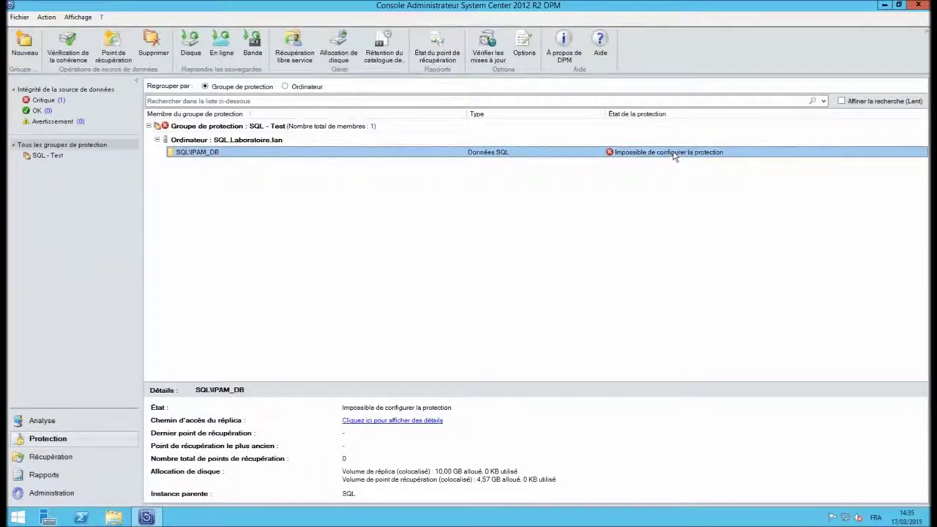
- Filter the protection list to critical data sources and review the details of the SQL - Test group and its SQL\IPAM_DB member
{"action": "left_click", "coordinate": [60, 102]}
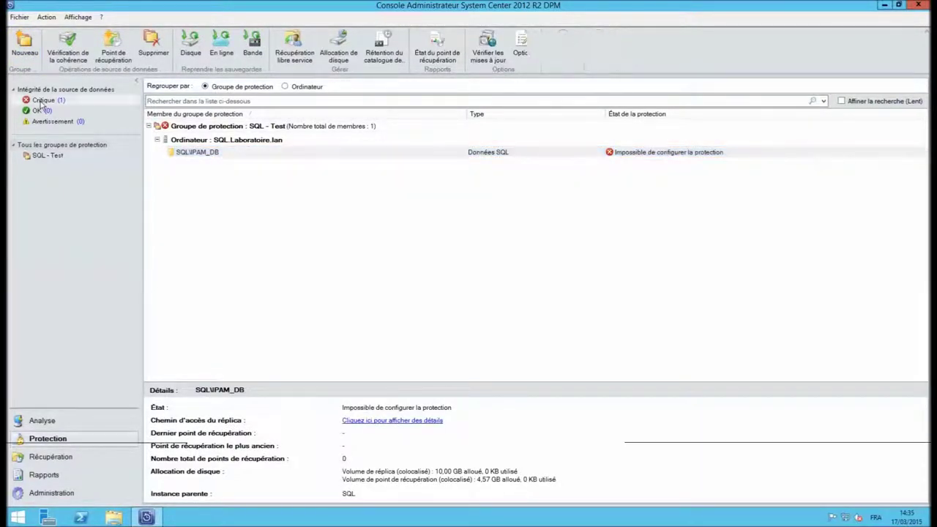
{"action": "left_click", "coordinate": [195, 127]}
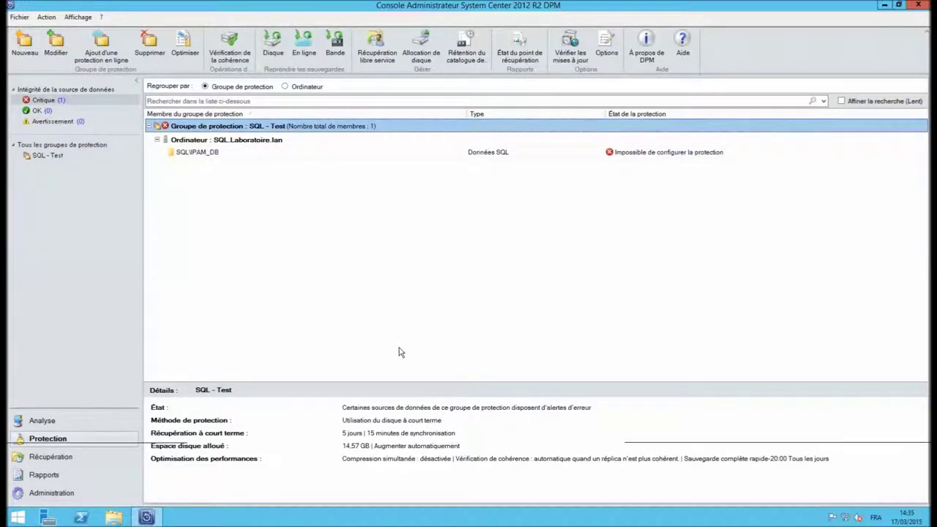
{"action": "left_click", "coordinate": [215, 154]}
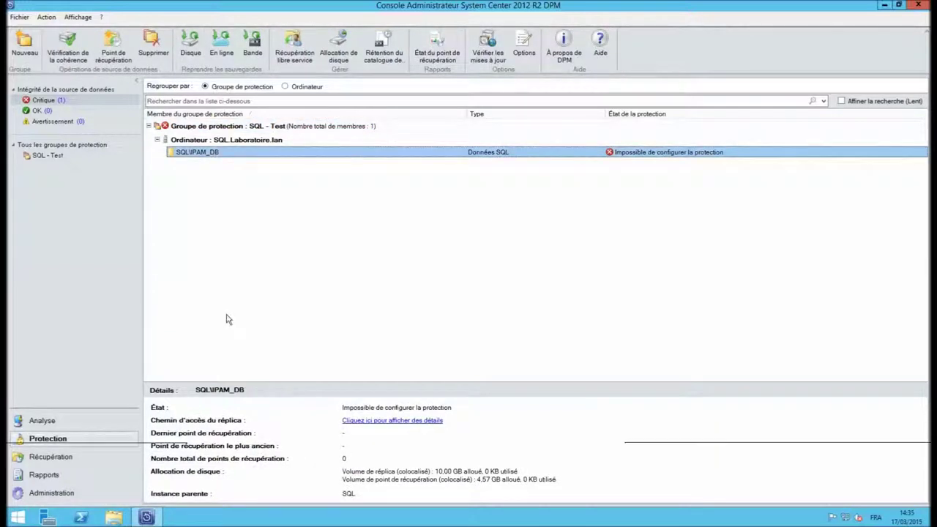
- Display the critical alert for SQL\IPAM_DB and read its description and recommended action
{"action": "left_click", "coordinate": [59, 423]}
{"action": "left_click", "coordinate": [237, 132]}
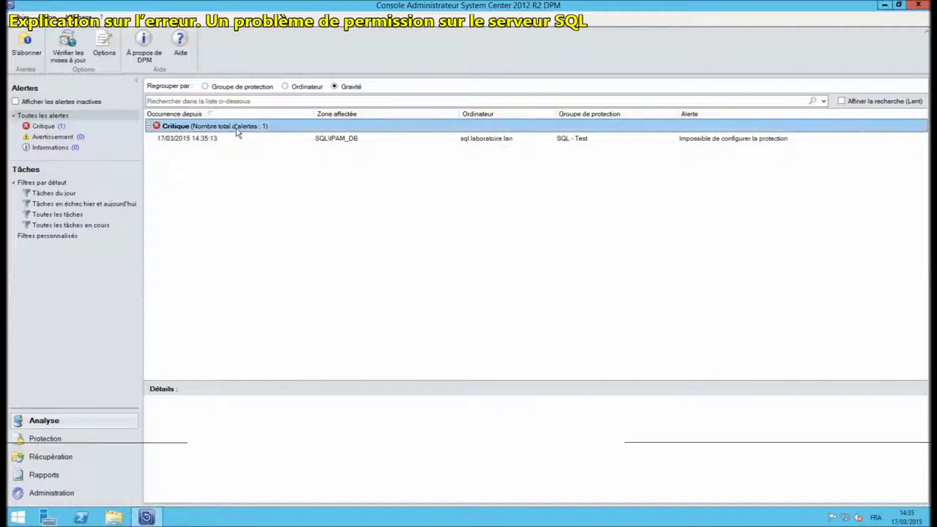
{"action": "left_click", "coordinate": [213, 140]}
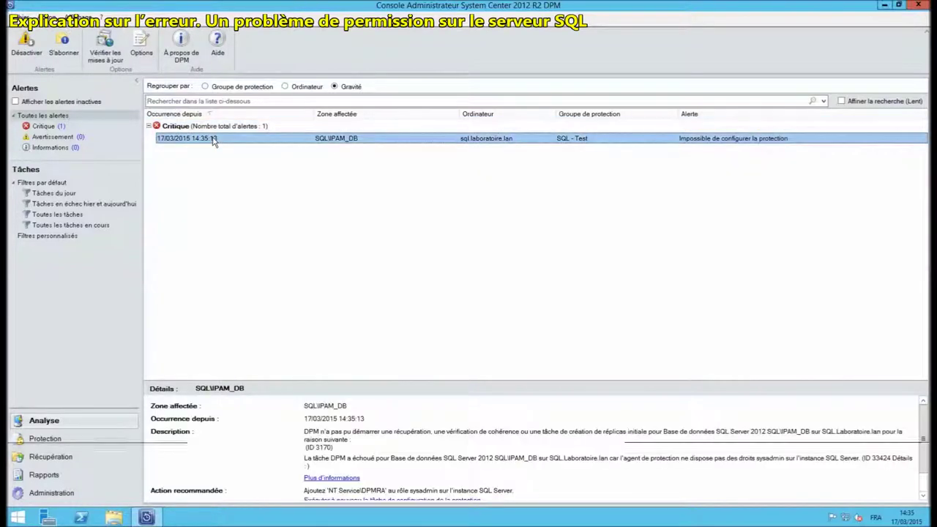
{"action": "left_click", "coordinate": [432, 448]}
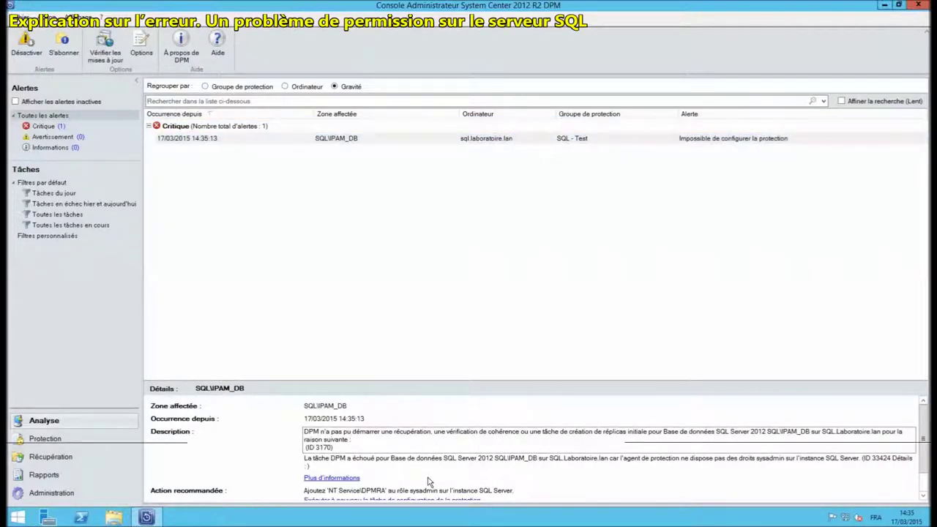
{"action": "scroll", "coordinate": [429, 481], "scroll_direction": "down", "scroll_amount": 1}
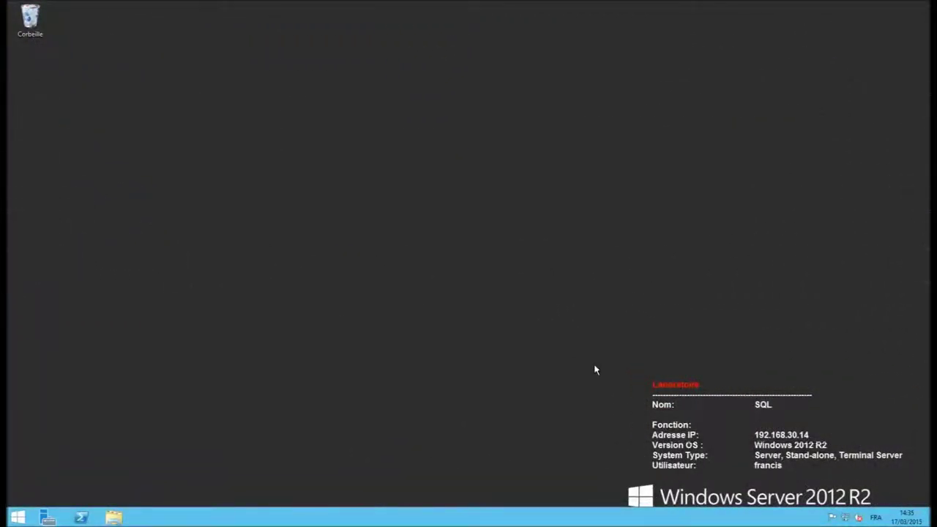
- Switch to the SQL server, open SQL Server Management Studio and connect to the SQL database engine with Windows authentication
{"action": "left_click", "coordinate": [18, 517]}
{"action": "left_click", "coordinate": [261, 162]}
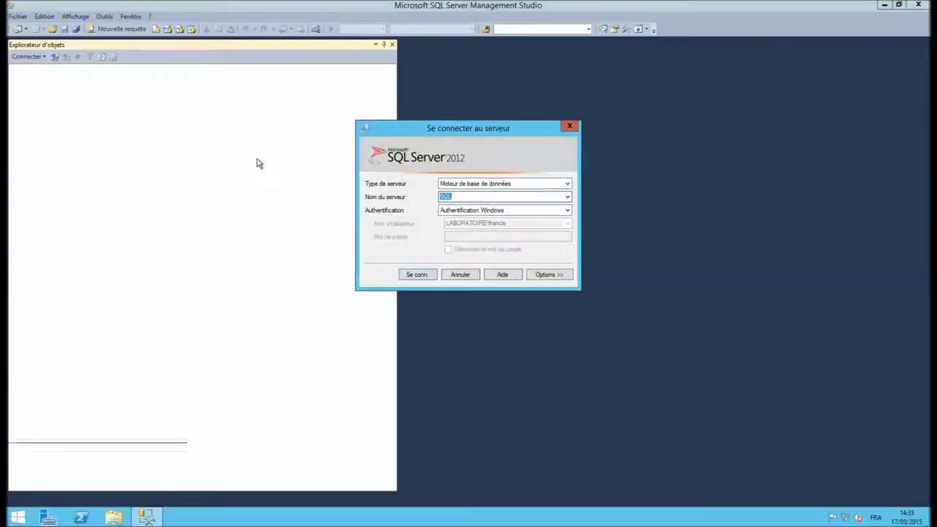
{"action": "left_click", "coordinate": [413, 276]}
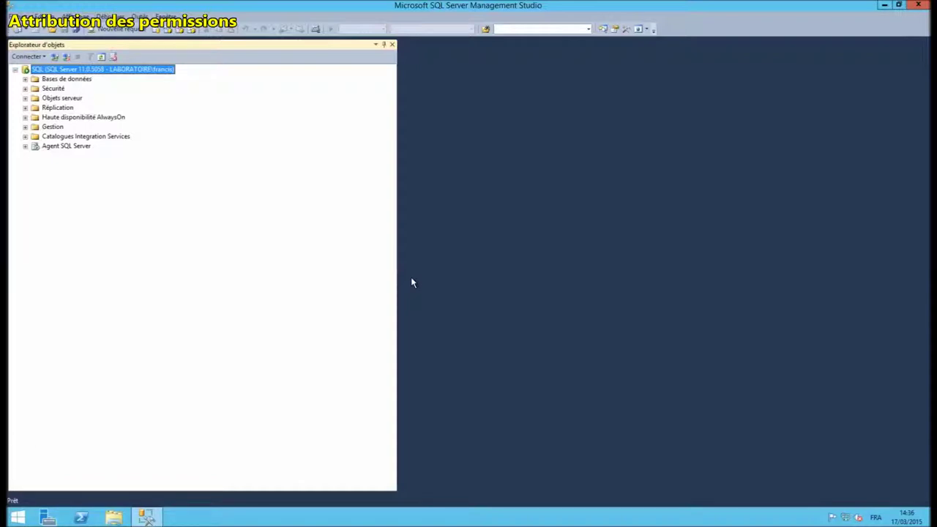
- Grant the sysadmin server role to the AUTORITE NT\Système login
{"action": "left_click", "coordinate": [24, 89]}
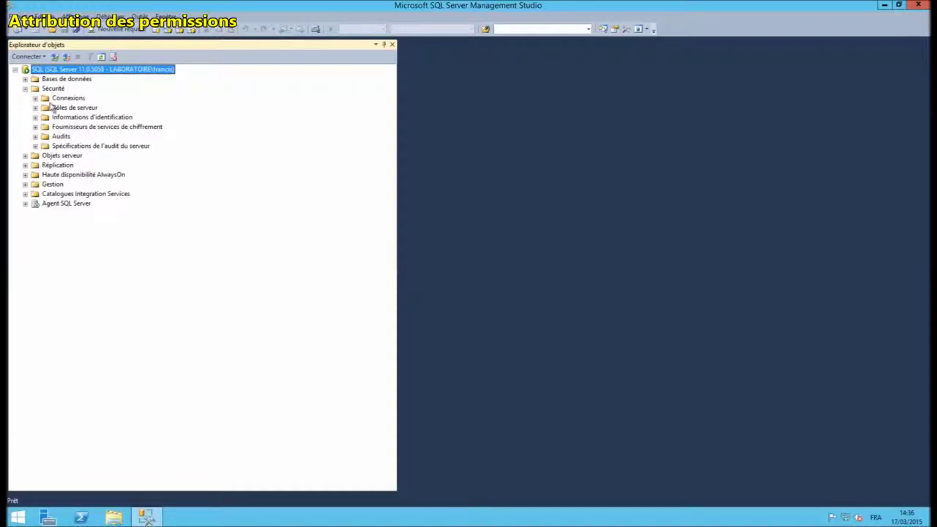
{"action": "left_click", "coordinate": [35, 98]}
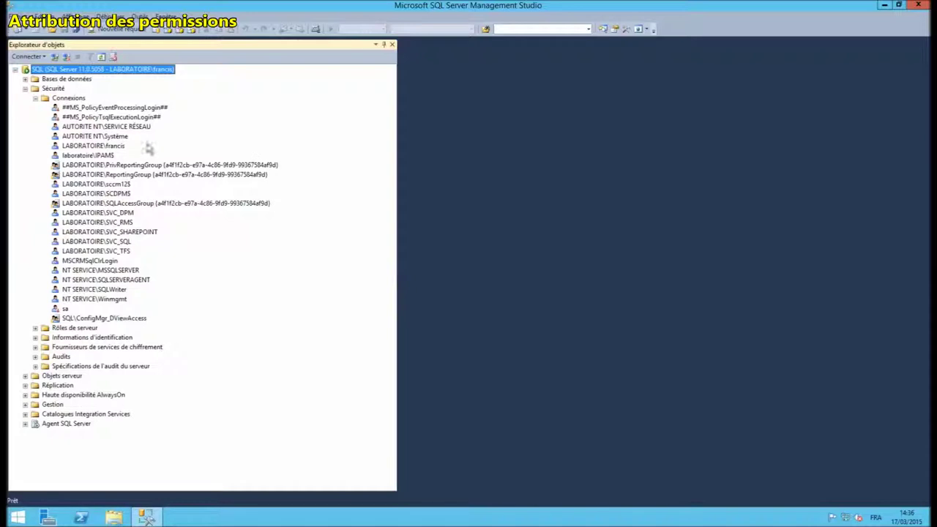
{"action": "left_click", "coordinate": [113, 137]}
{"action": "right_click", "coordinate": [121, 139]}
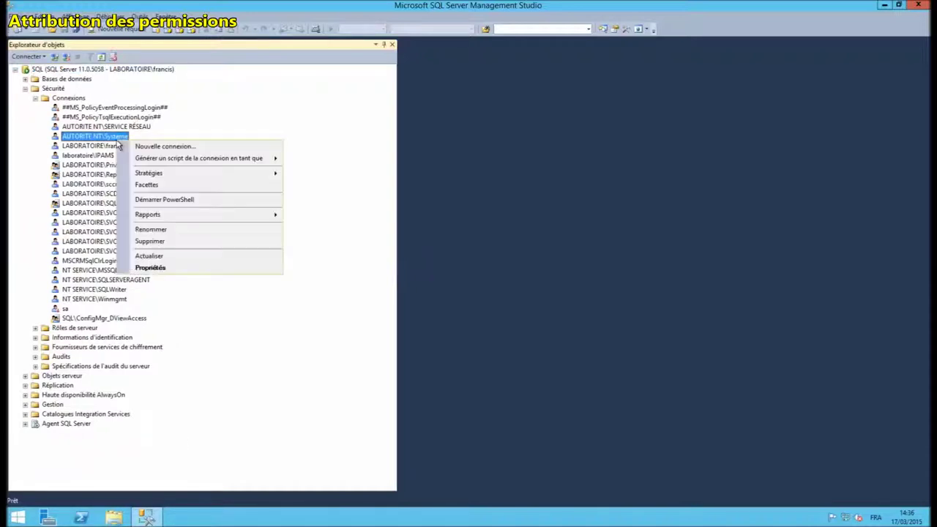
{"action": "left_click", "coordinate": [177, 269]}
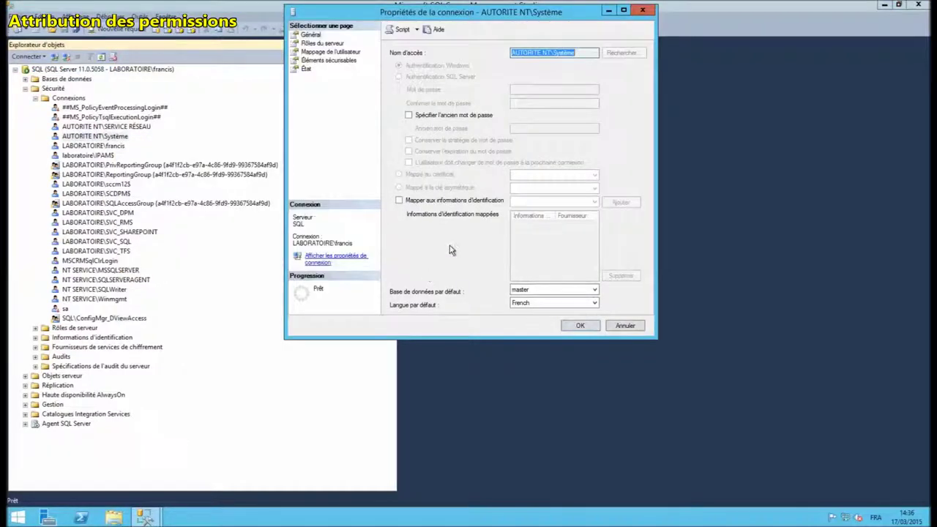
{"action": "left_click", "coordinate": [322, 43]}
{"action": "left_click", "coordinate": [393, 150]}
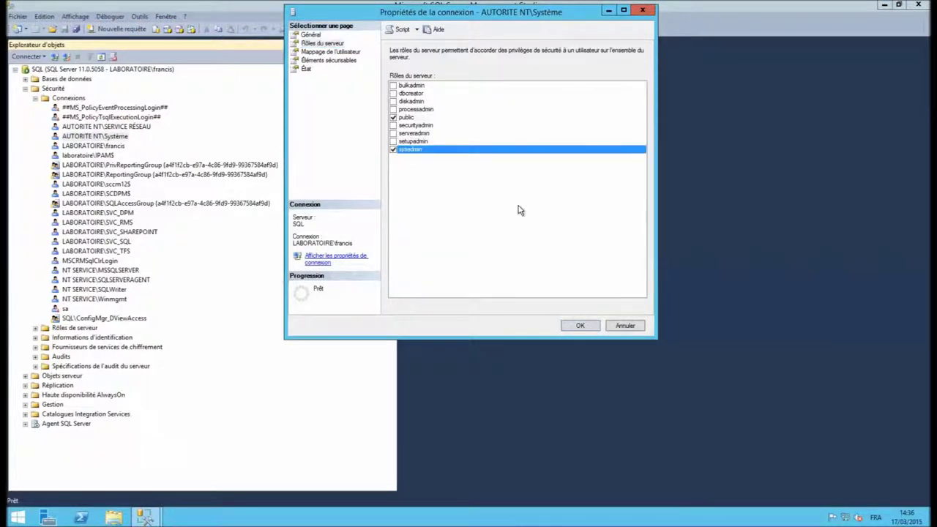
{"action": "left_click", "coordinate": [578, 327]}
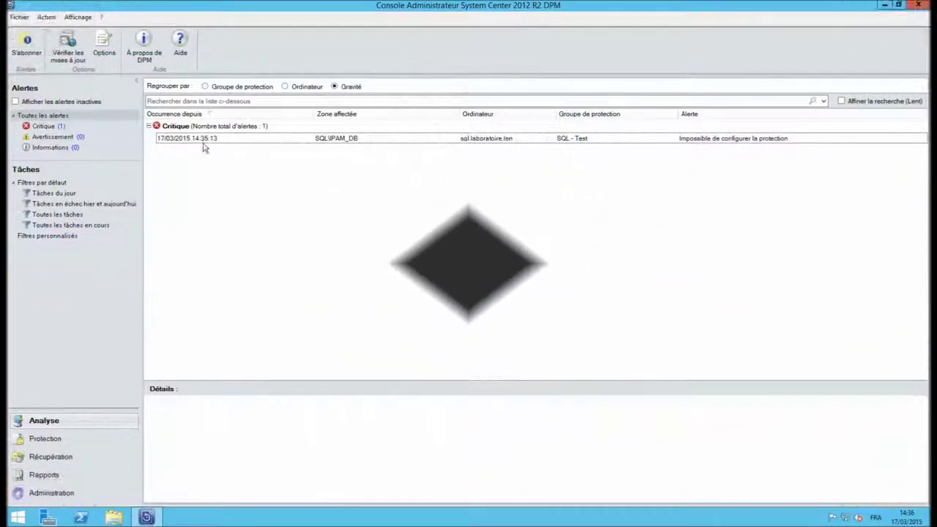
- Switch back to the DPM console and run a consistency check on the SQL\IPAM_DB member of SQL - Test
{"action": "left_click", "coordinate": [201, 141]}
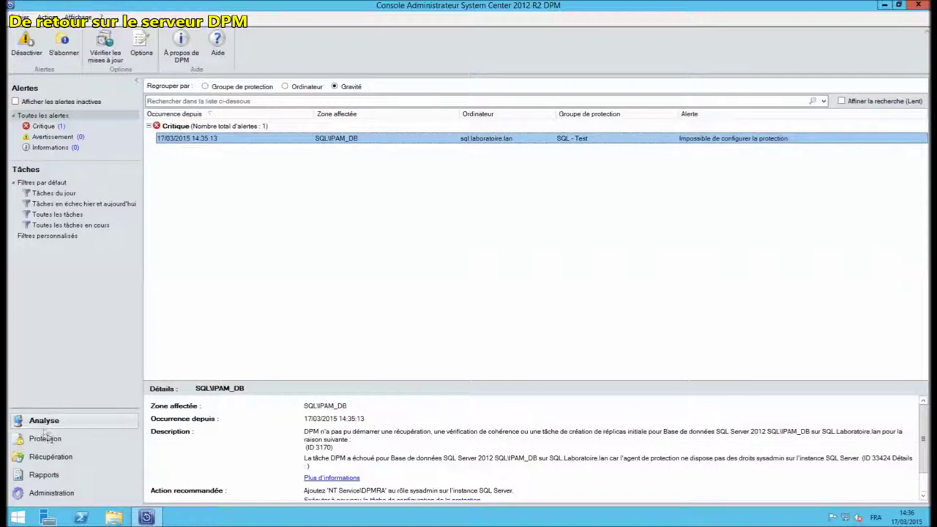
{"action": "left_click", "coordinate": [46, 439]}
{"action": "left_click", "coordinate": [227, 156]}
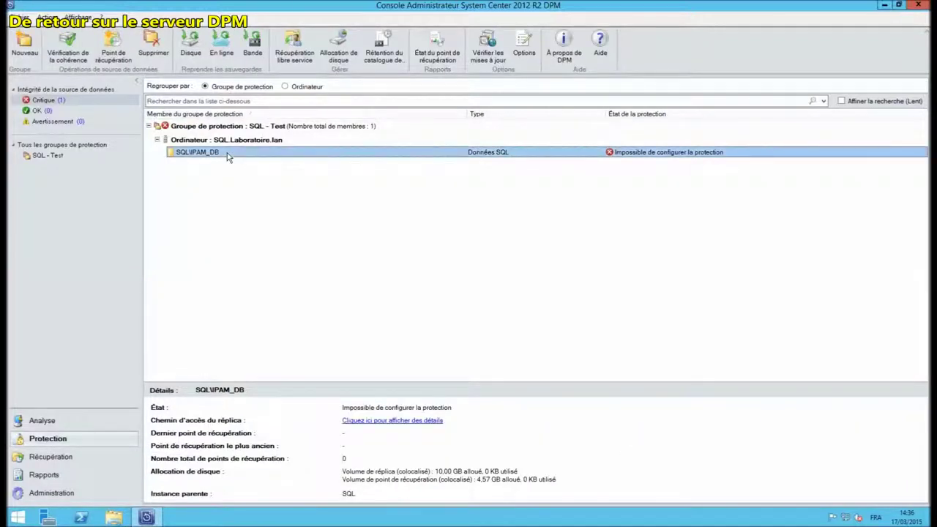
{"action": "right_click", "coordinate": [227, 156]}
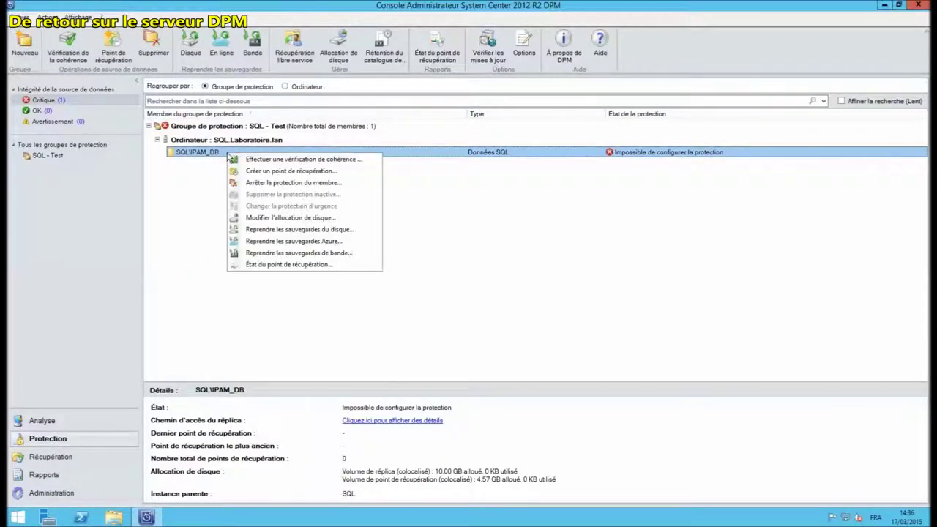
{"action": "left_click", "coordinate": [318, 163]}
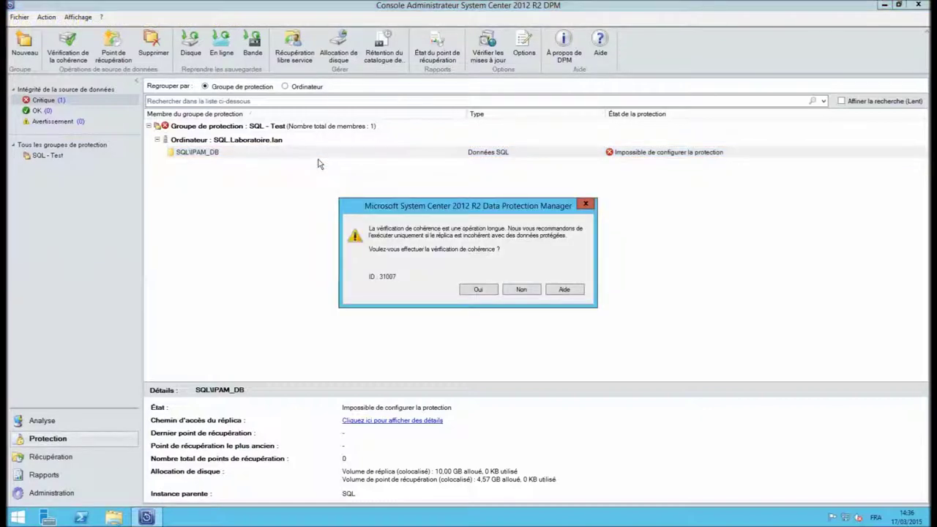
{"action": "left_click", "coordinate": [478, 289]}
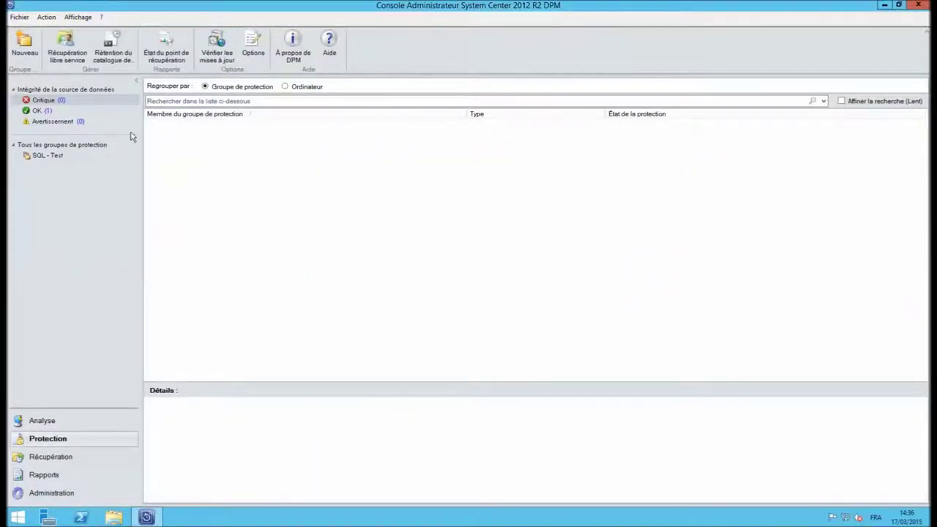
- Monitor the consistency check of SQL\IPAM_DB by filtering on warning and OK states, and examine the member's details and available actions
{"action": "left_click", "coordinate": [53, 123]}
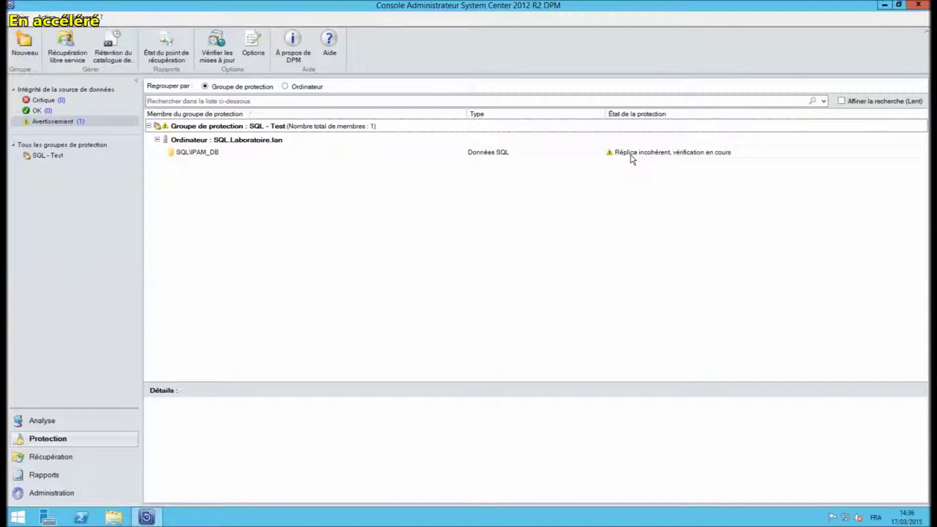
{"action": "left_click", "coordinate": [213, 156]}
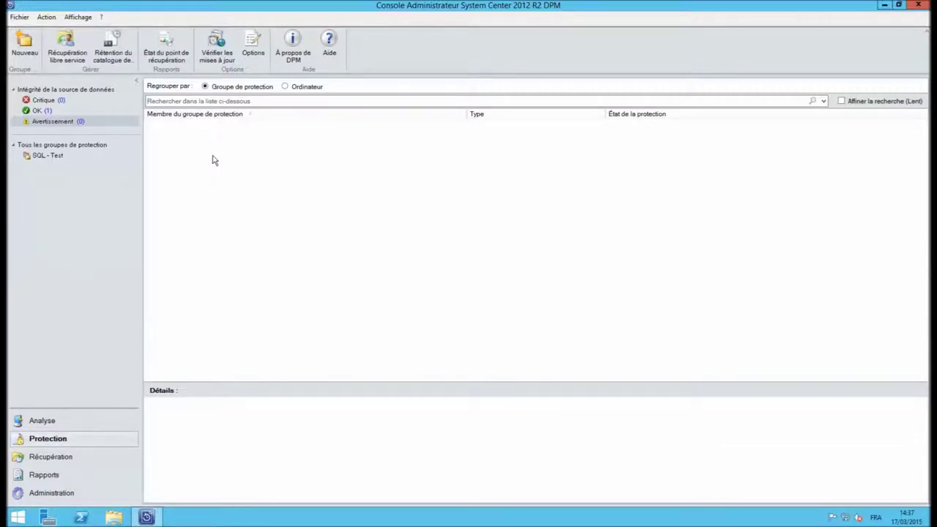
{"action": "left_click", "coordinate": [38, 112]}
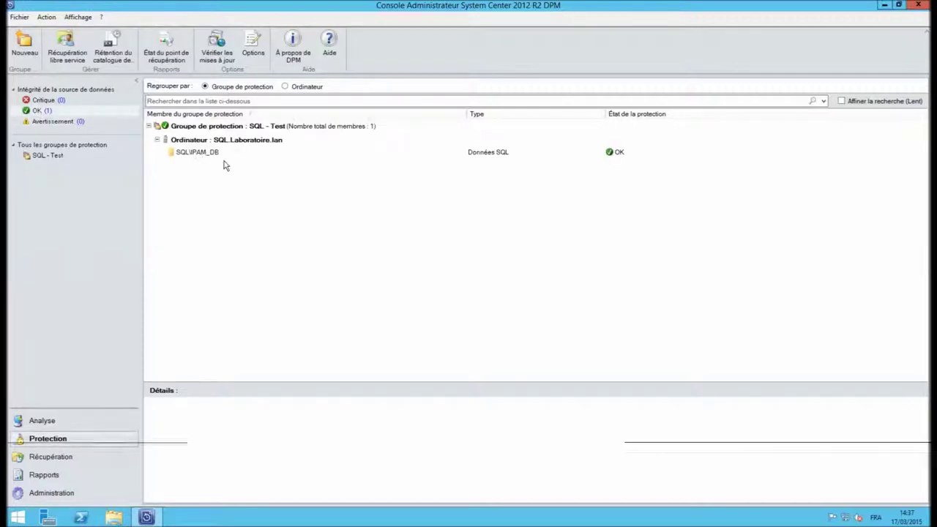
{"action": "left_click", "coordinate": [209, 157]}
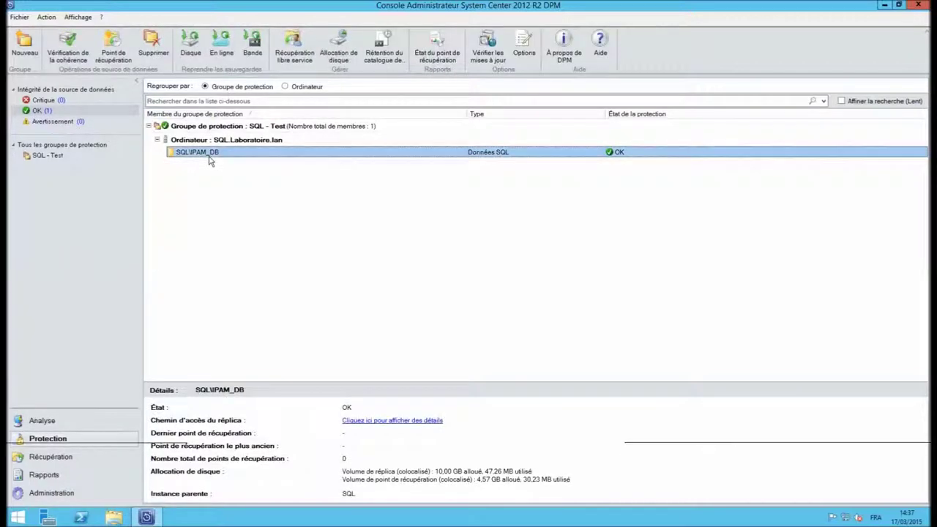
{"action": "right_click", "coordinate": [209, 156]}
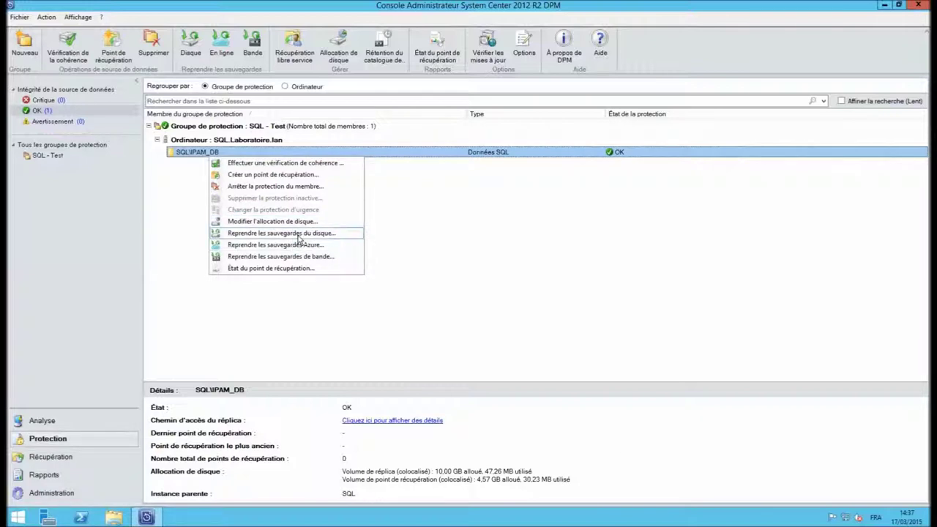
{"action": "left_click", "coordinate": [510, 289]}
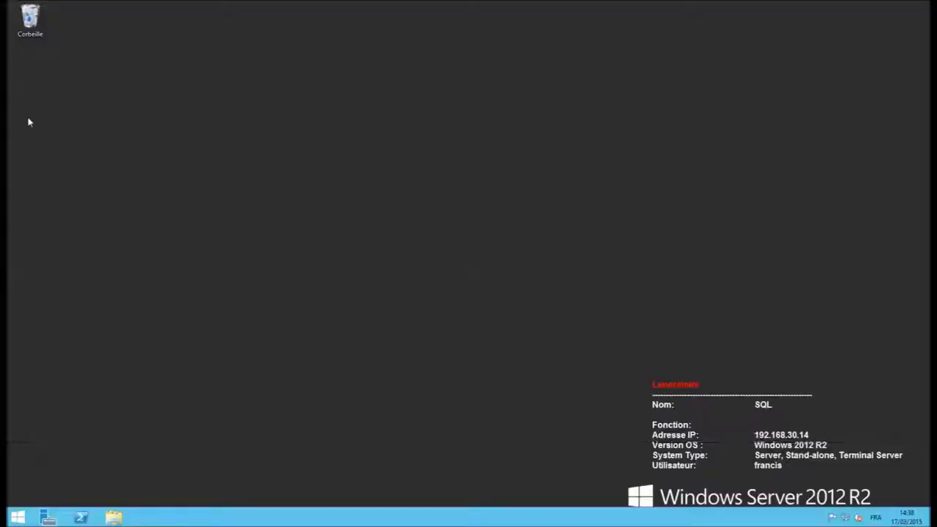
- Switch to the SQL server, reopen SQL Server Management Studio and connect to the SQL instance with Windows authentication
{"action": "left_click", "coordinate": [18, 519]}
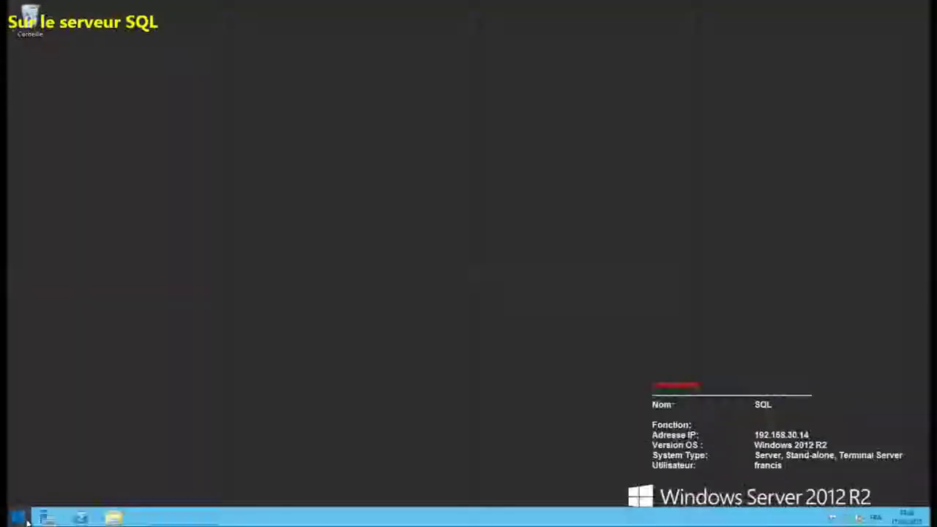
{"action": "left_click", "coordinate": [276, 180]}
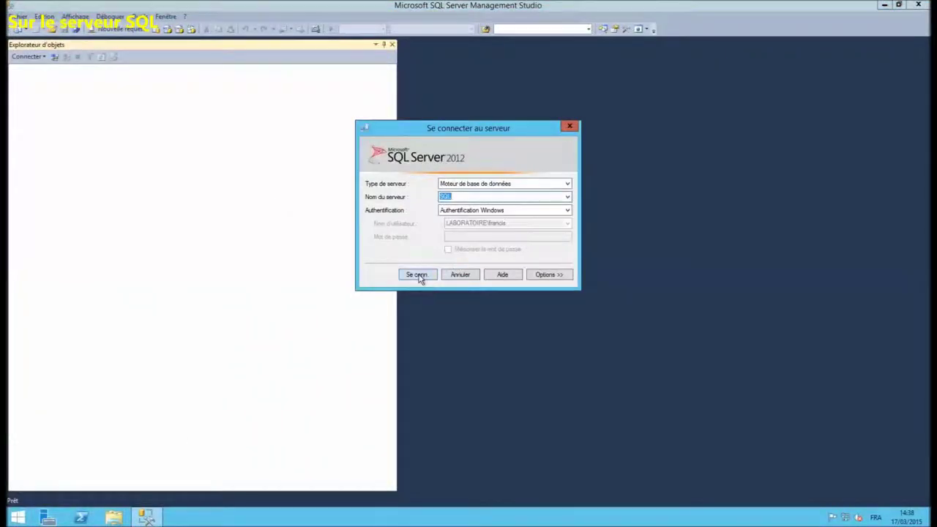
{"action": "left_click", "coordinate": [420, 276]}
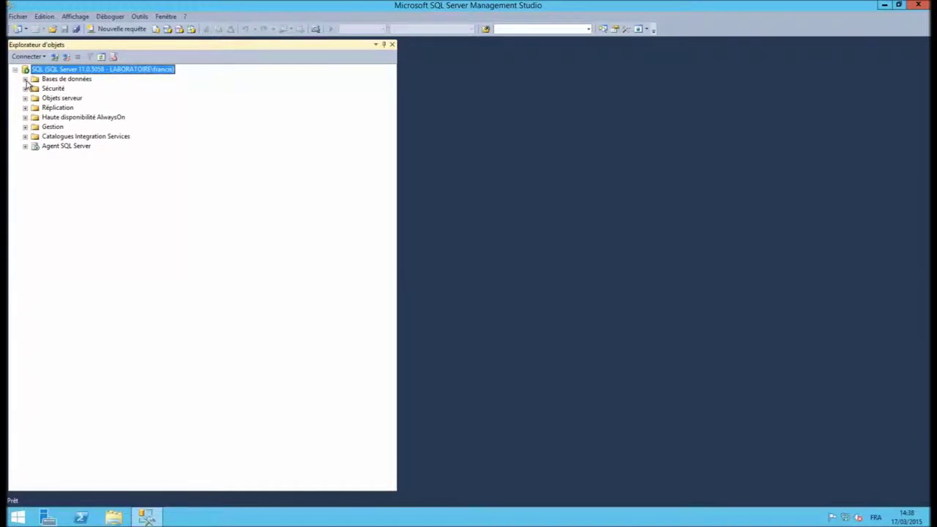
- Delete the IPAM_DB database together with its backup and restore history, closing existing connections
{"action": "left_click", "coordinate": [25, 79]}
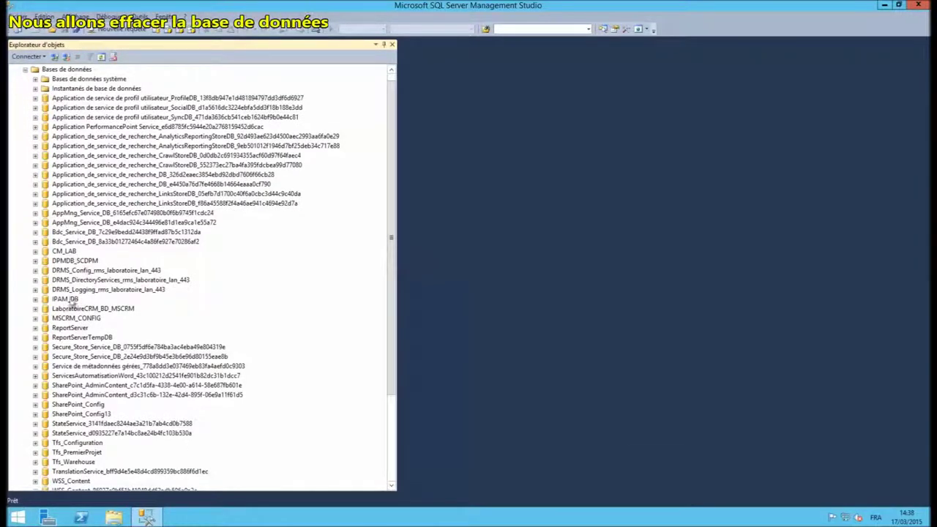
{"action": "left_click", "coordinate": [64, 301]}
{"action": "right_click", "coordinate": [63, 308]}
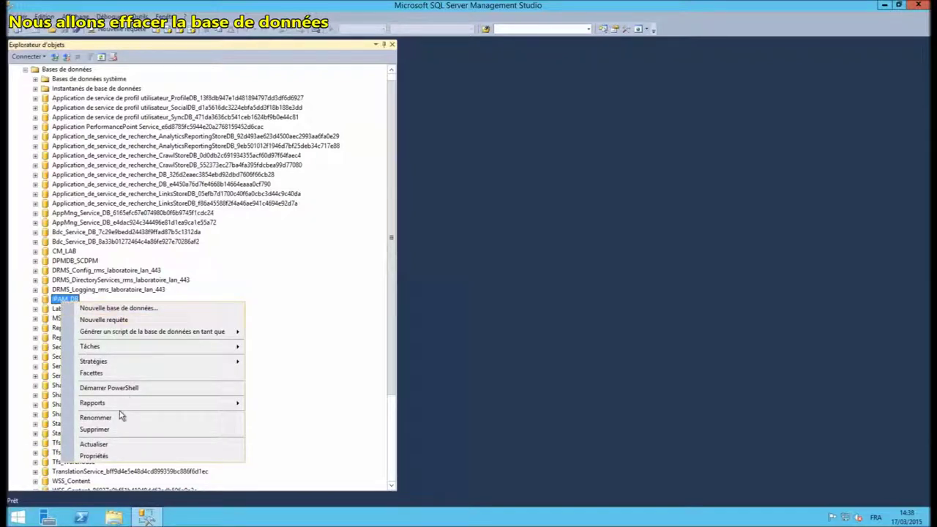
{"action": "left_click", "coordinate": [102, 430]}
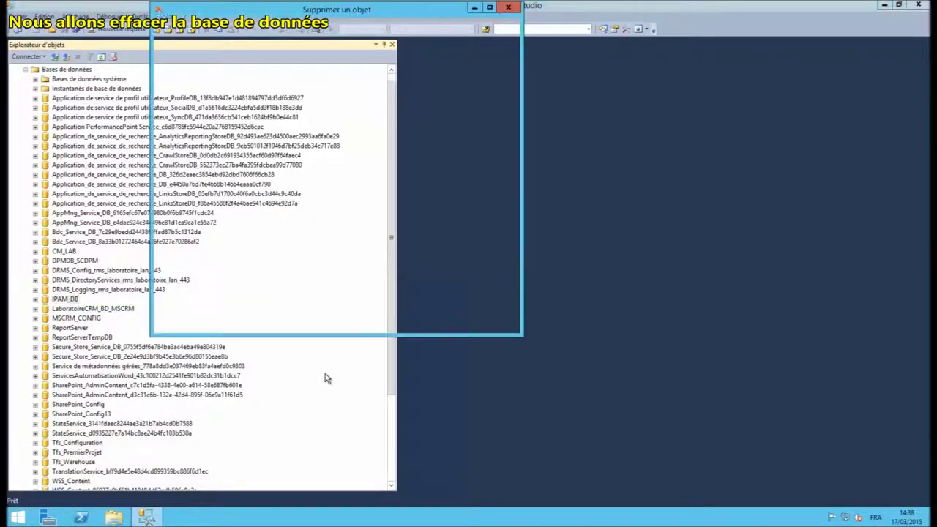
{"action": "left_click", "coordinate": [259, 298]}
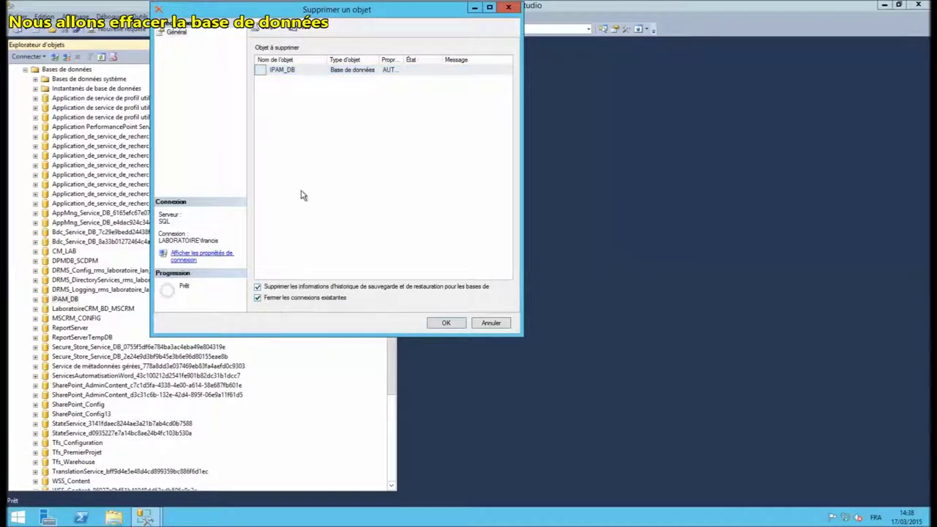
{"action": "left_click", "coordinate": [456, 326]}
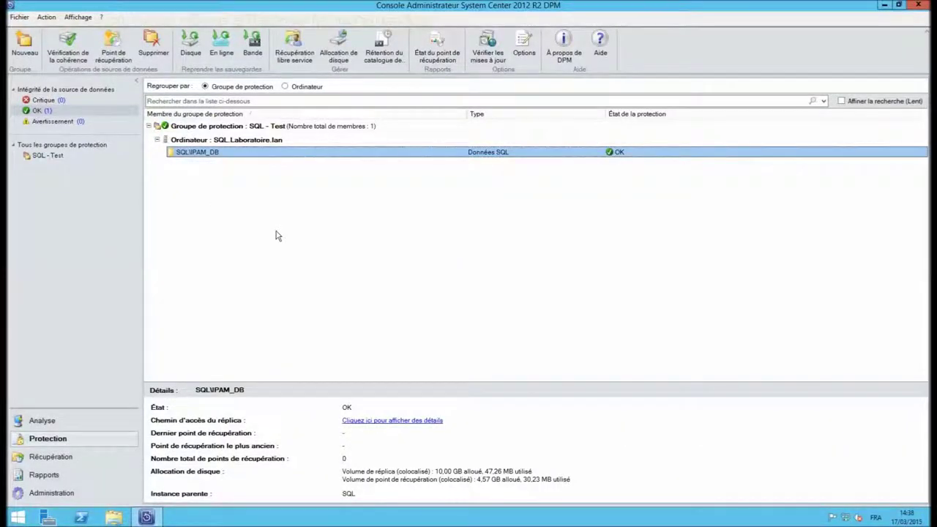
- Switch to recovery and browse the recoverable data of Laboratoire.lan down to the protected SQL instances of the SQL server
{"action": "left_click", "coordinate": [277, 235]}
{"action": "left_click", "coordinate": [57, 457]}
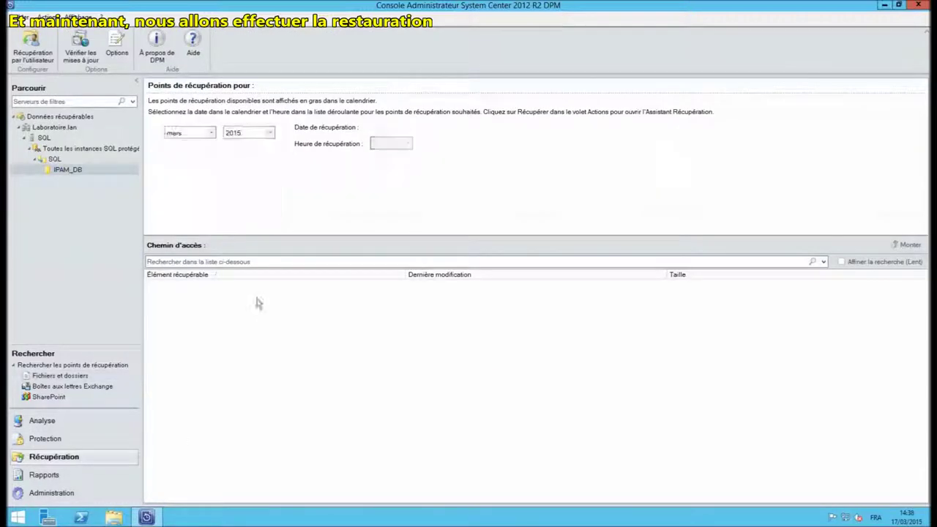
{"action": "left_click", "coordinate": [53, 117]}
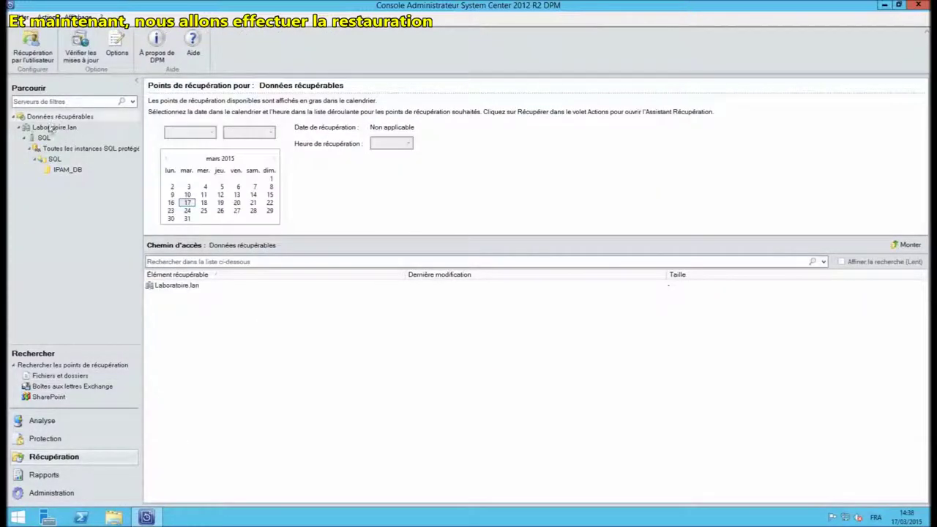
{"action": "left_click", "coordinate": [44, 127]}
{"action": "left_click", "coordinate": [44, 137]}
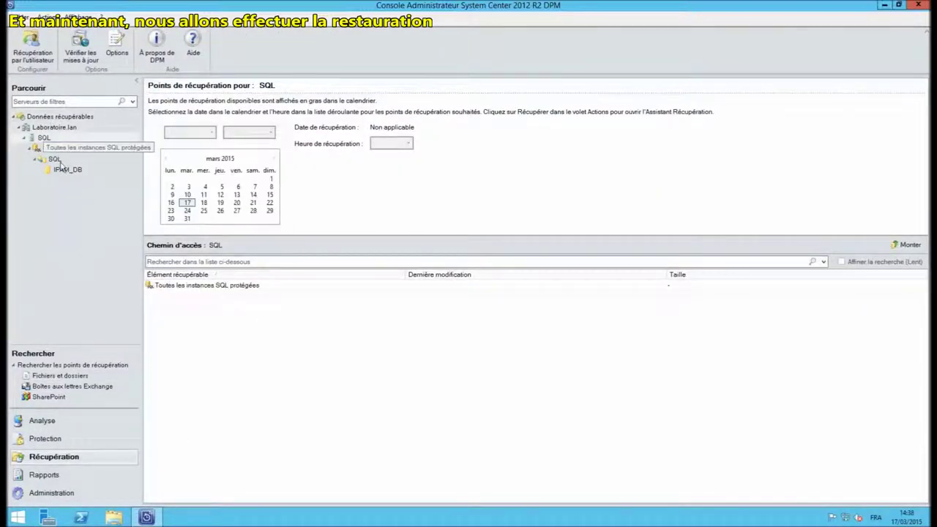
{"action": "double_click", "coordinate": [194, 286]}
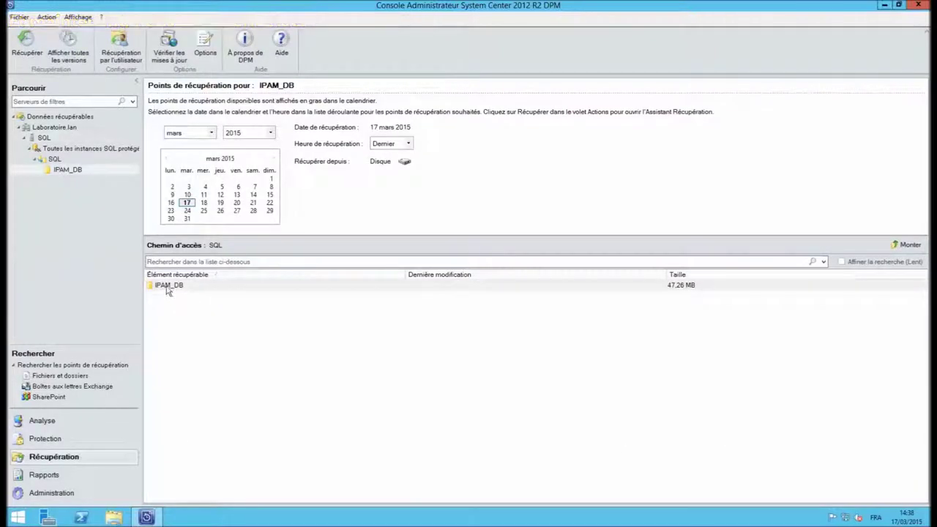
- Select IPAM_DB and choose its 14:36 recovery point from 17 March 2015
{"action": "left_click", "coordinate": [183, 287]}
{"action": "left_click", "coordinate": [407, 144]}
{"action": "left_click", "coordinate": [386, 152]}
{"action": "left_click", "coordinate": [174, 287]}
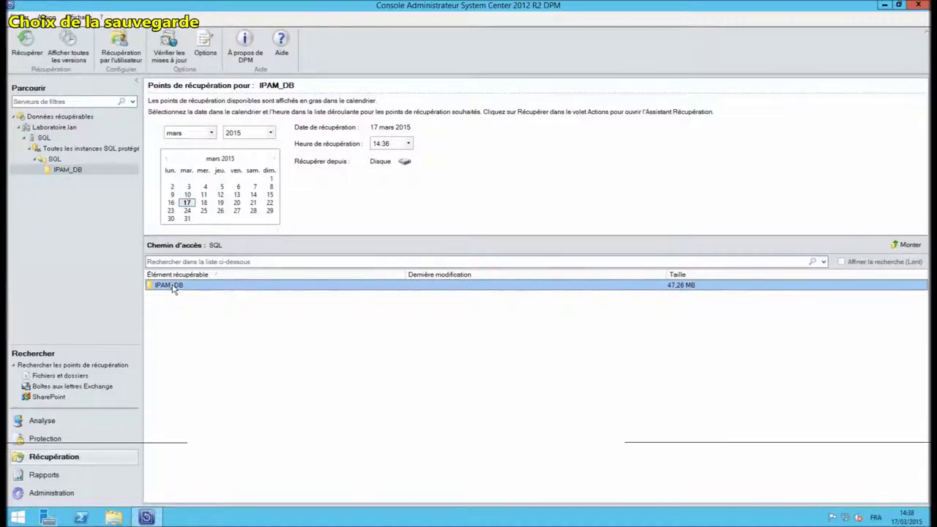
- Recover IPAM_DB to the original SQL Server instance, leaving the database operational and keeping the default recovery options
{"action": "right_click", "coordinate": [174, 288]}
{"action": "left_click", "coordinate": [220, 305]}
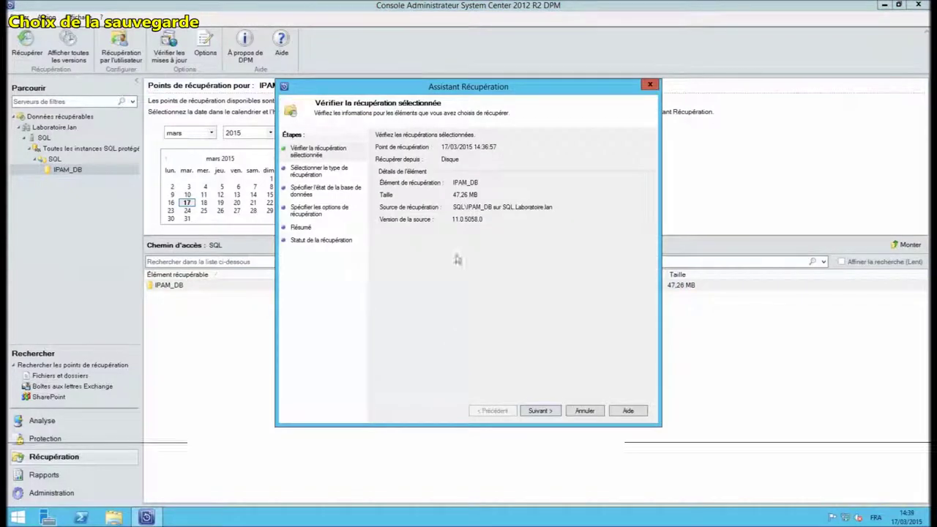
{"action": "left_click", "coordinate": [539, 410]}
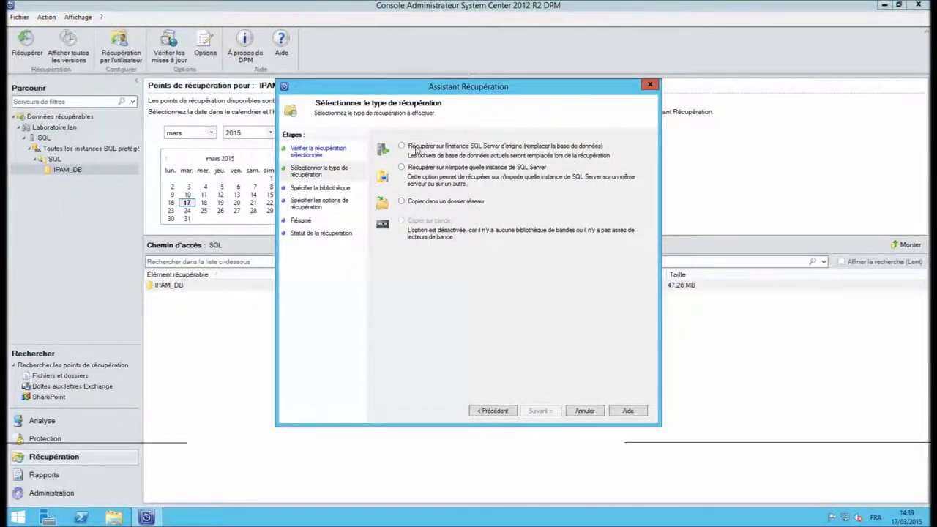
{"action": "left_click", "coordinate": [413, 149]}
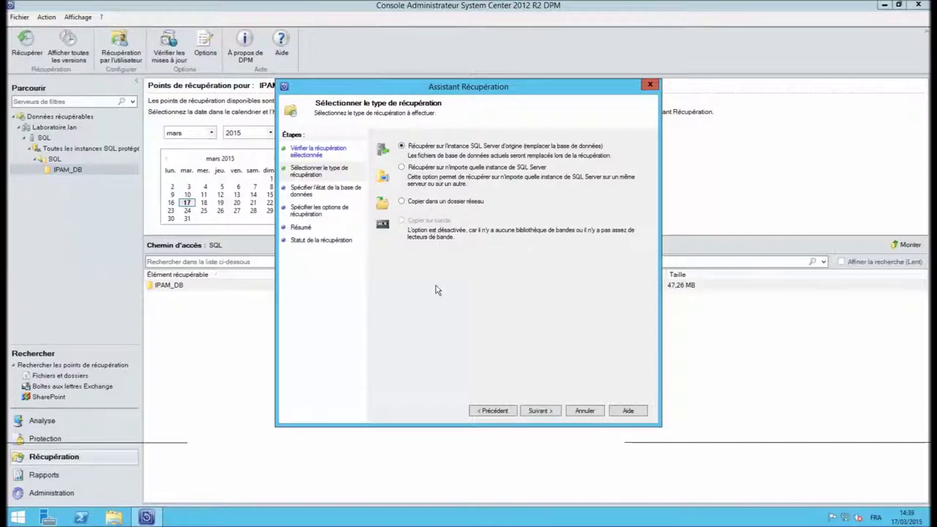
{"action": "left_click", "coordinate": [549, 412]}
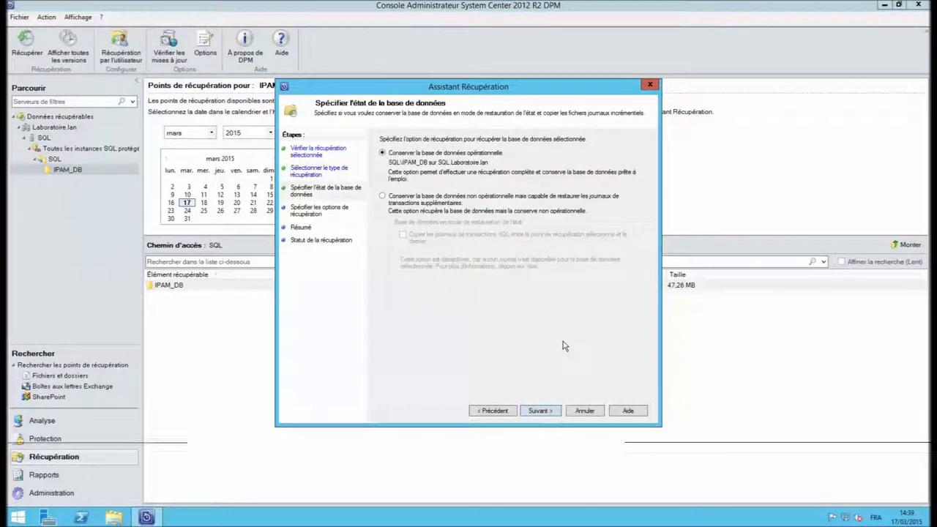
{"action": "left_click", "coordinate": [546, 411]}
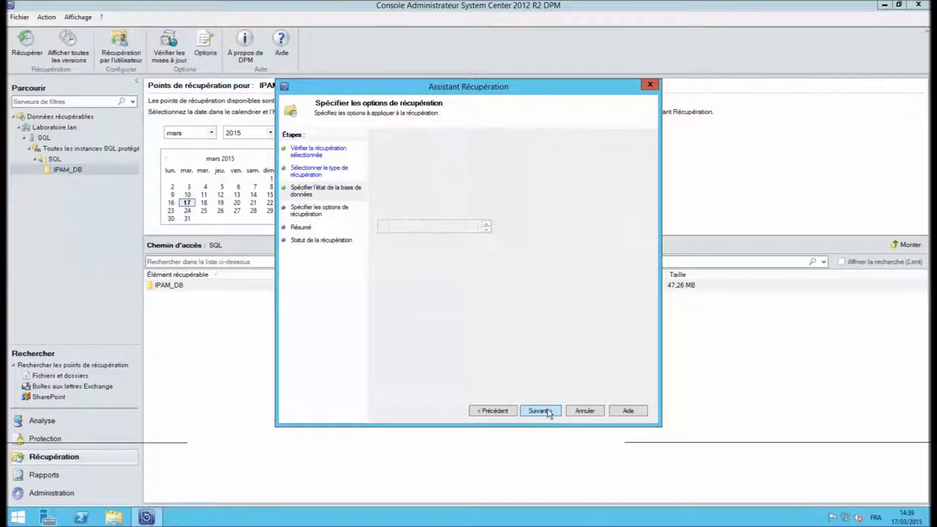
{"action": "left_click", "coordinate": [542, 411]}
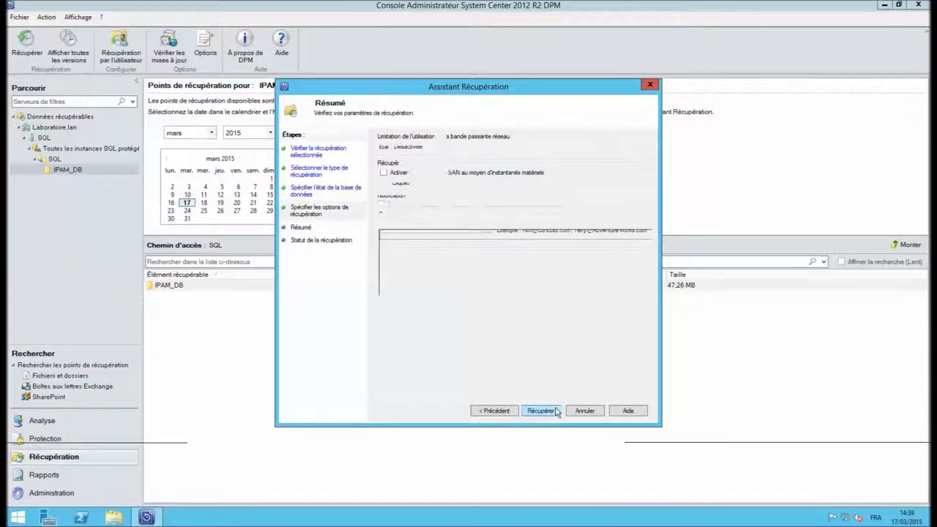
{"action": "left_click", "coordinate": [542, 410]}
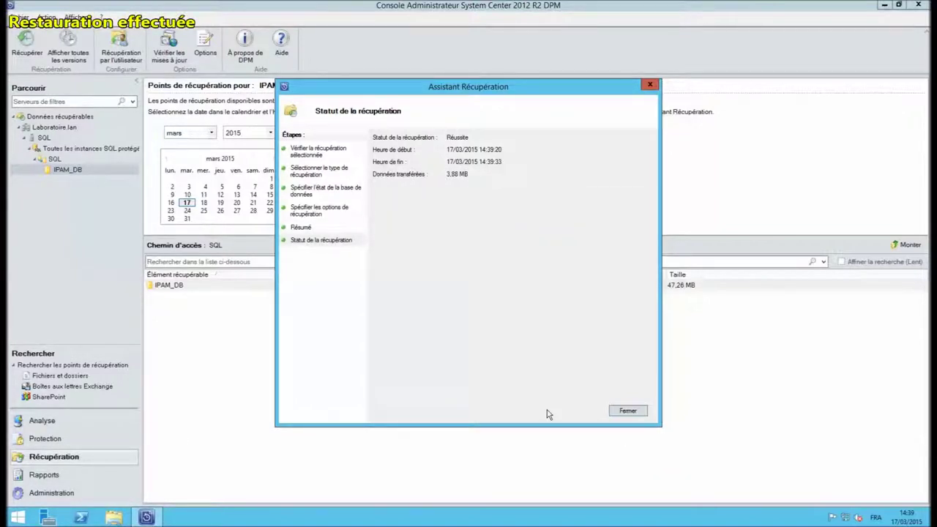
{"action": "left_click", "coordinate": [628, 412]}
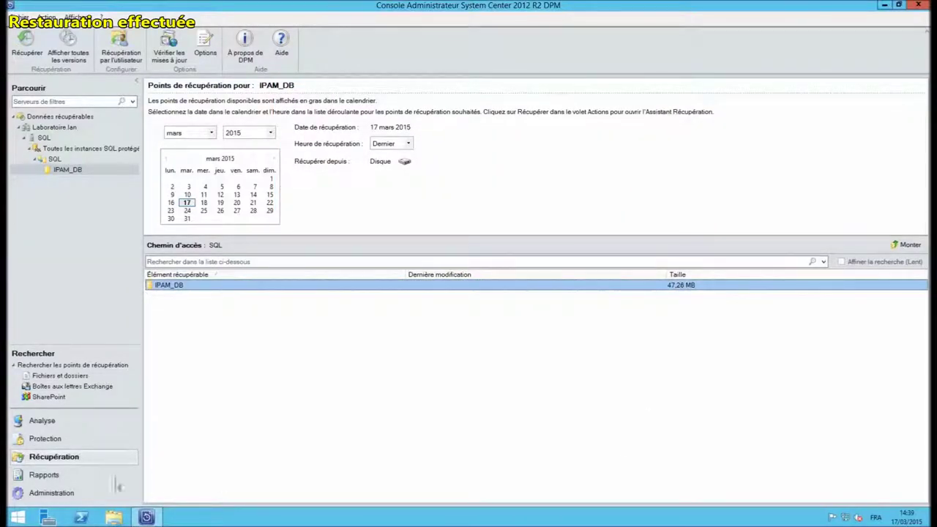
- Switch to SQL Server Management Studio on the SQL server, refresh the databases and check for the restored IPAM_DB
{"action": "left_click", "coordinate": [45, 475]}
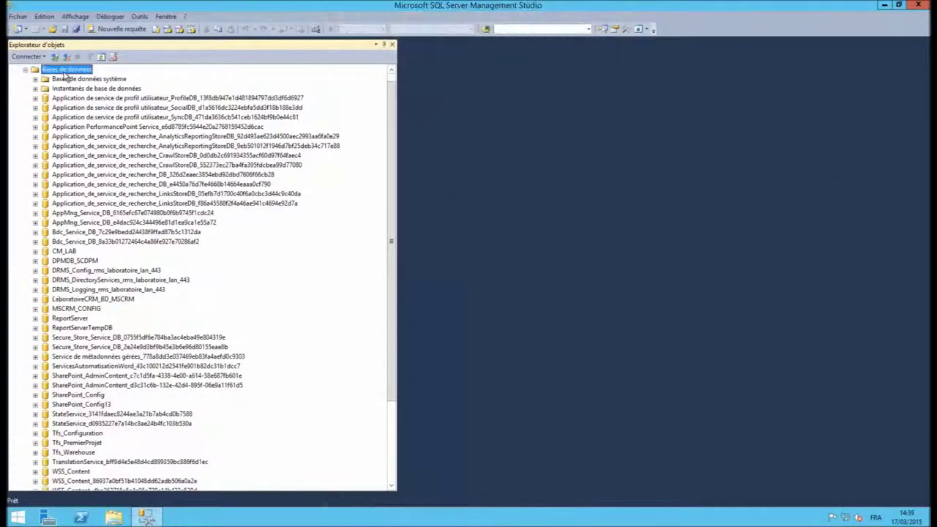
{"action": "right_click", "coordinate": [65, 73]}
{"action": "left_click", "coordinate": [109, 185]}
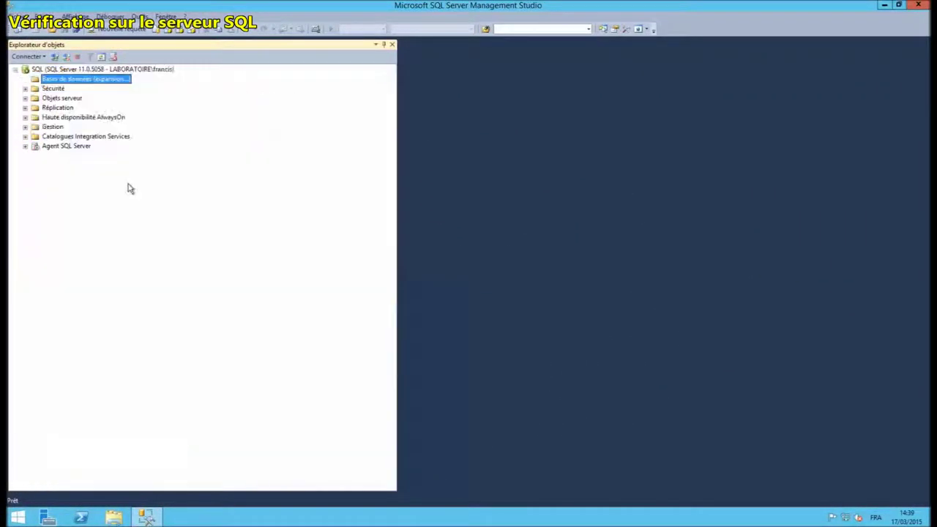
{"action": "left_click", "coordinate": [65, 300]}
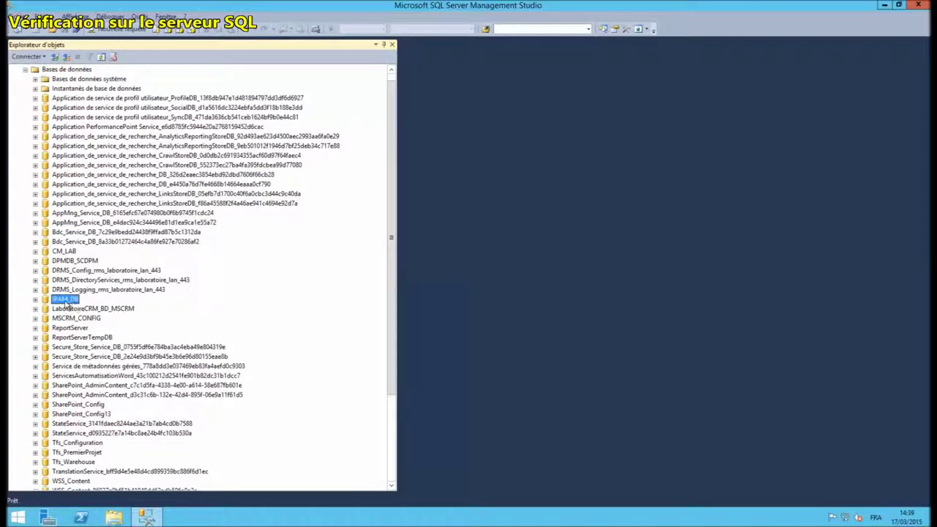
{"action": "double_click", "coordinate": [64, 300]}
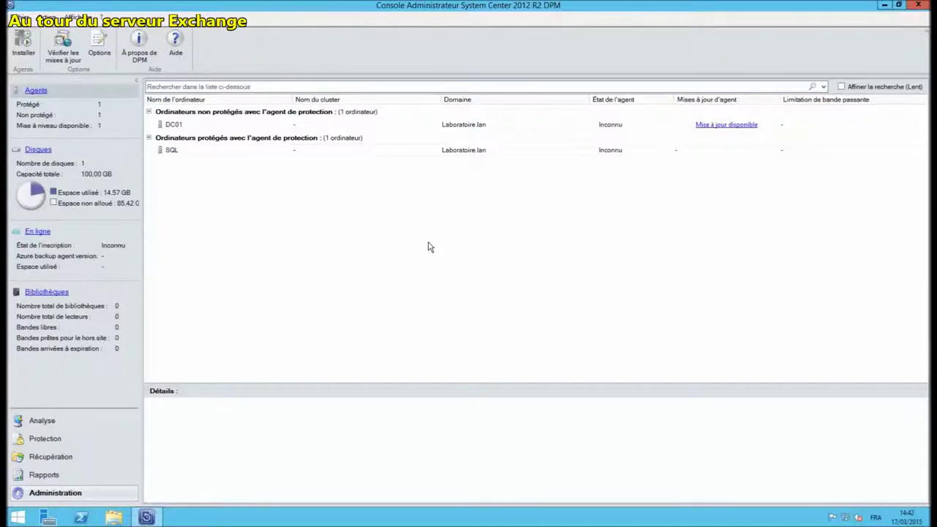
- Return to the DPM console's agent administration and start a protection agent installation with EXCHANGE13 as the target computer
{"action": "left_click", "coordinate": [26, 55]}
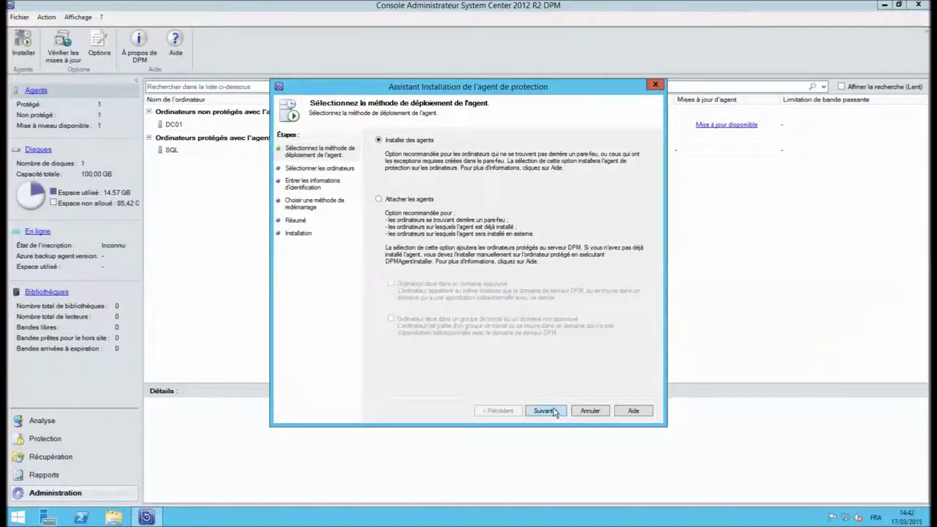
{"action": "left_click", "coordinate": [543, 411]}
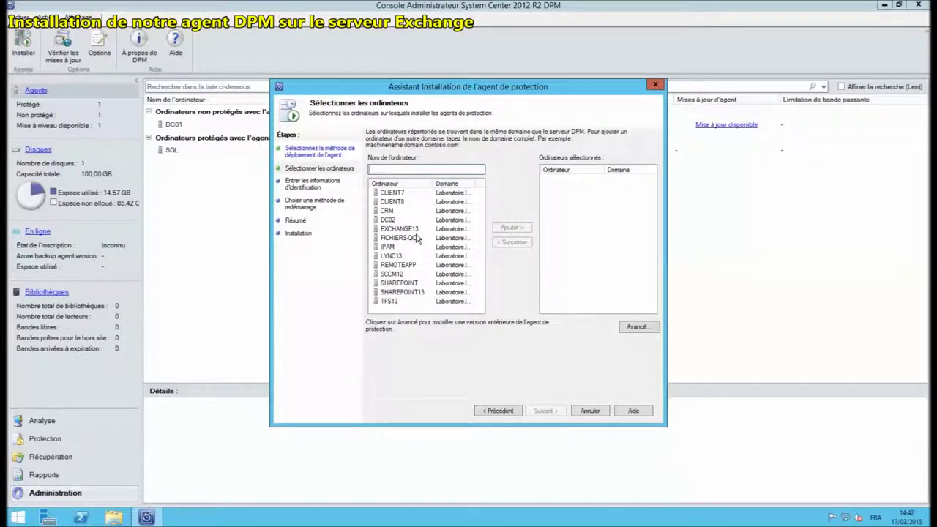
{"action": "left_click", "coordinate": [403, 229]}
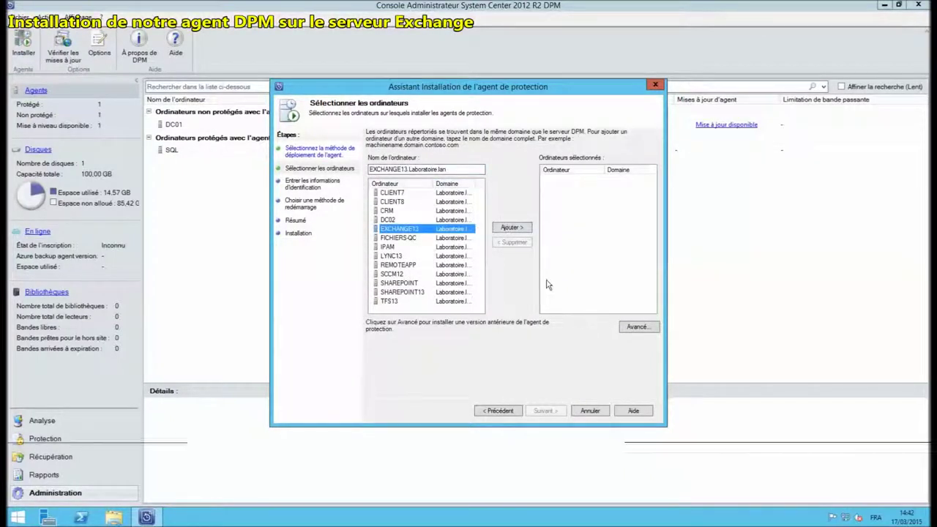
{"action": "left_click", "coordinate": [512, 227]}
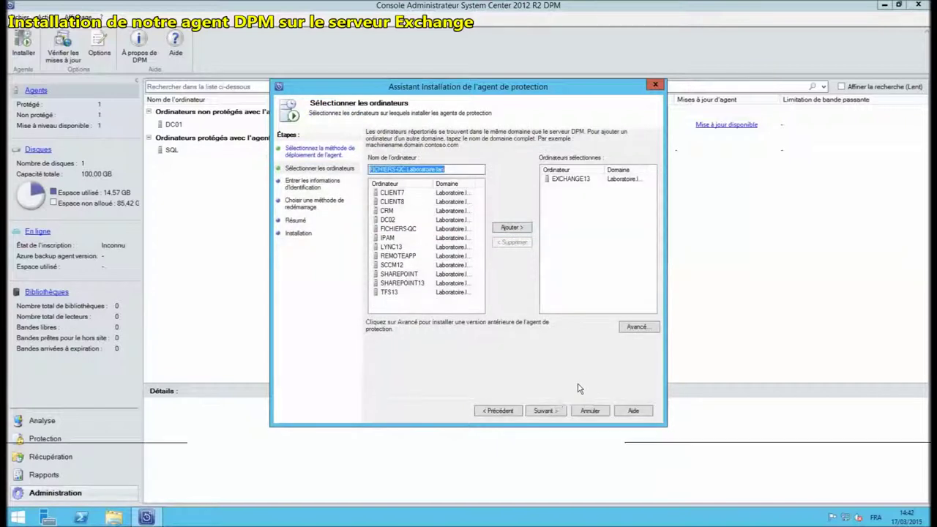
{"action": "left_click", "coordinate": [543, 411]}
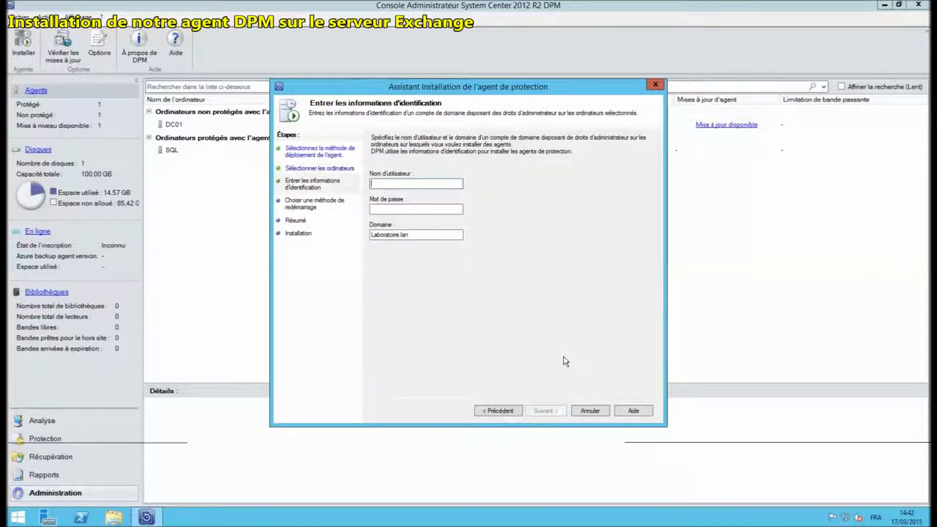
- Enter the domain administrator's user name and account password for the agent installation, keeping the Laboratoire.lan domain
{"action": "type", "text": "ar"}
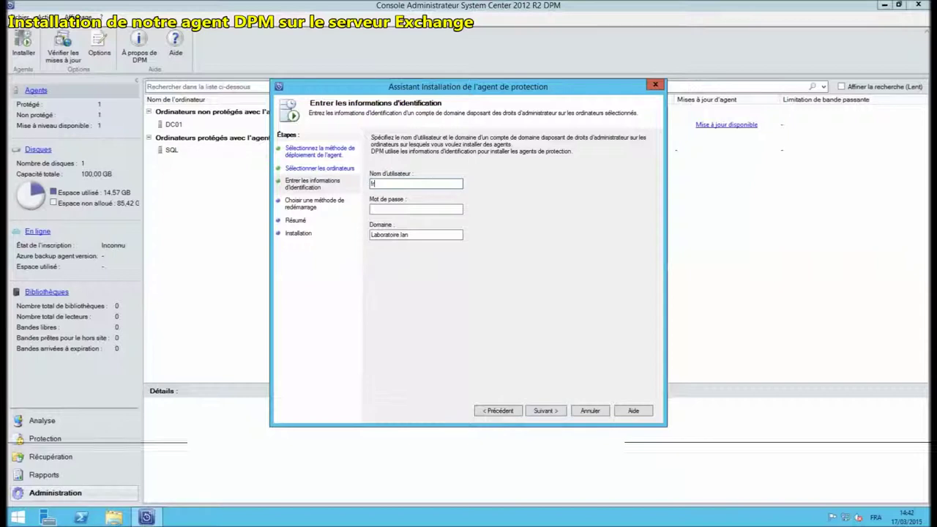
{"action": "type", "text": "ancis"}
{"action": "key", "text": "Tab"}
{"action": "type", "text": "************"}
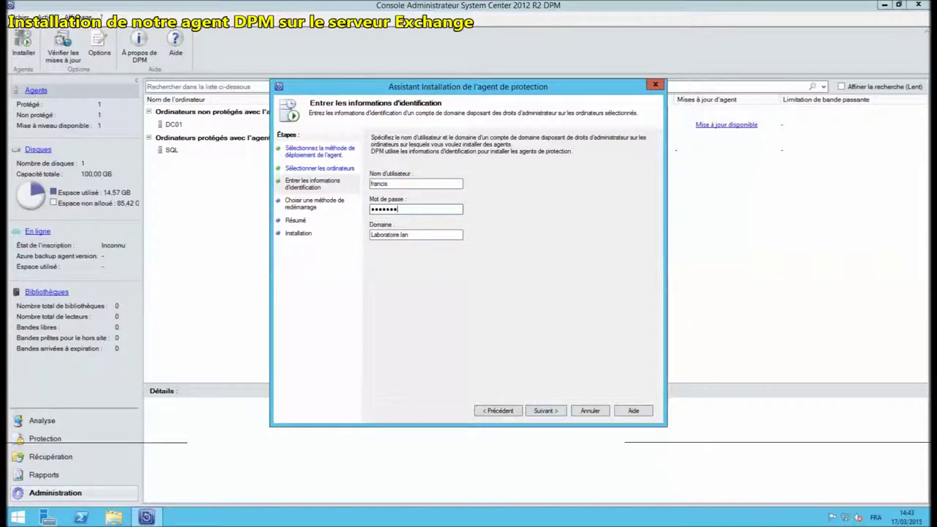
{"action": "left_click", "coordinate": [543, 411]}
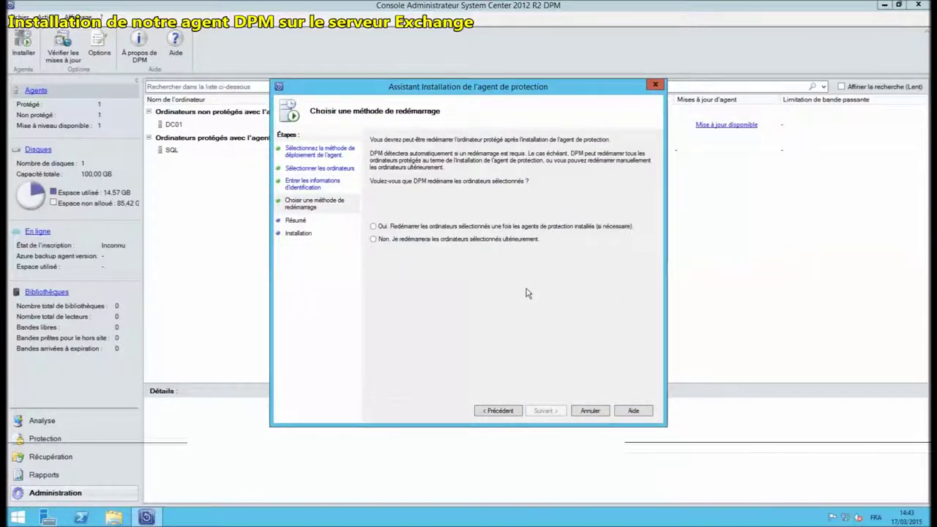
- Allow the selected computers to restart after installation if necessary, and install the protection agent on Exchange13.Laboratoire.lan
{"action": "left_click", "coordinate": [421, 227]}
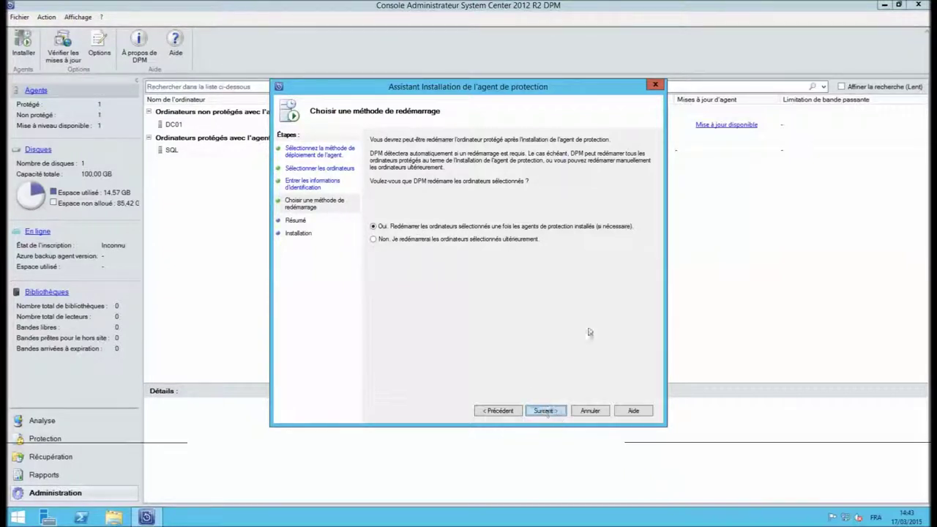
{"action": "left_click", "coordinate": [545, 410]}
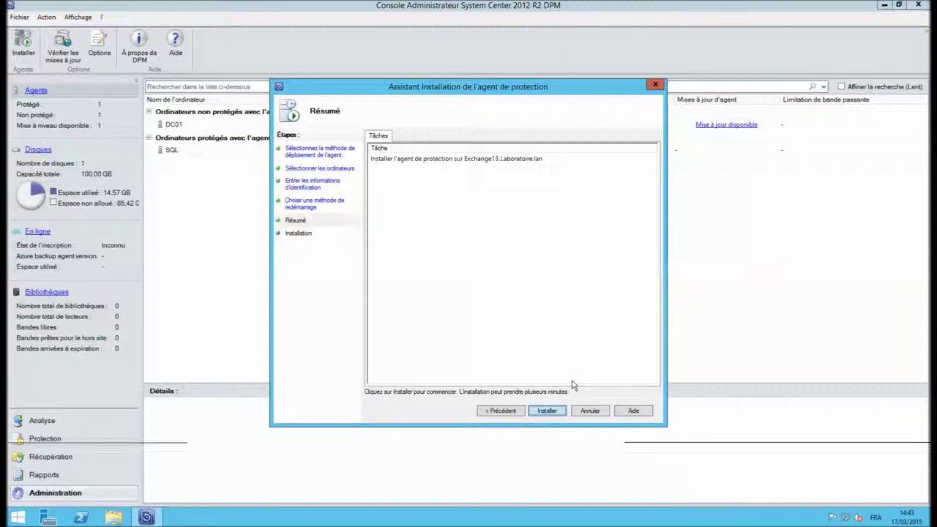
{"action": "key", "text": "Return"}
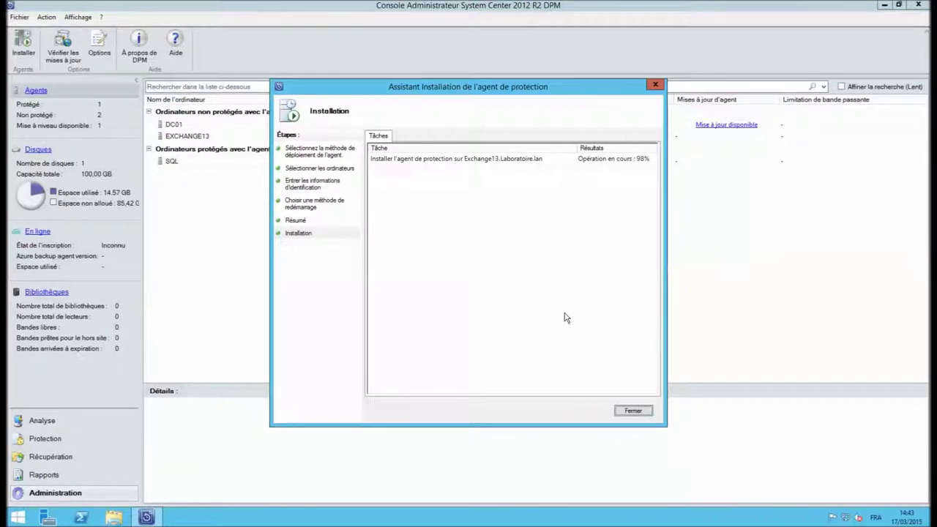
- Review the Exchange13 agent installation task and its errors, and close the installation wizard
{"action": "left_click", "coordinate": [410, 160]}
{"action": "left_click", "coordinate": [415, 138]}
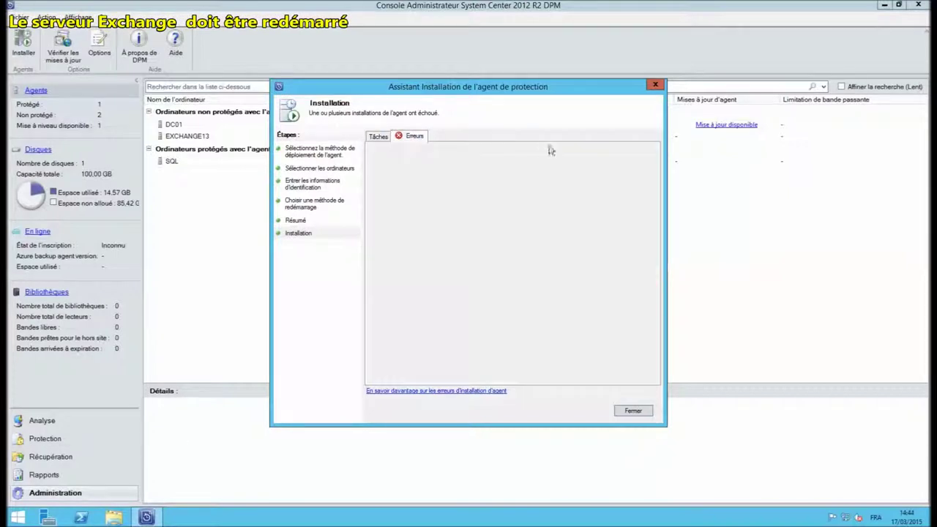
{"action": "left_click", "coordinate": [633, 411]}
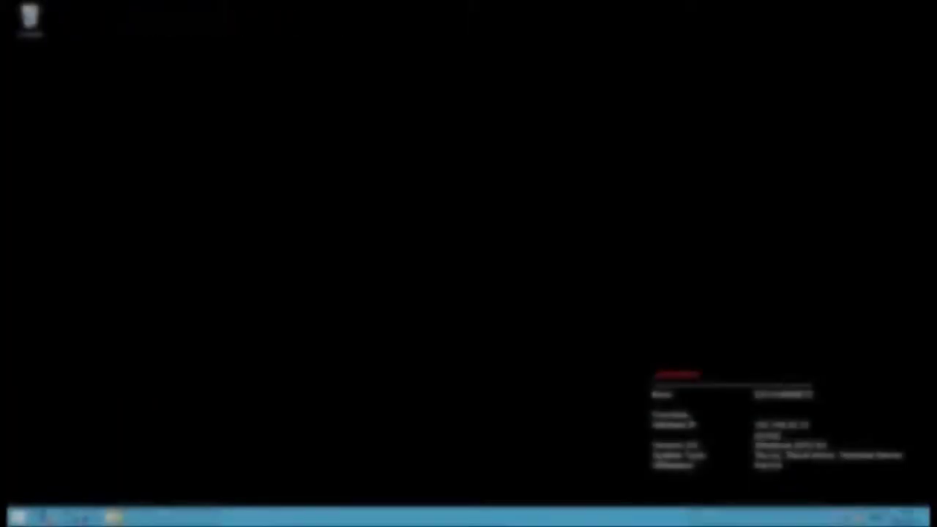
- On the Exchange 2013 server, launch Exchange Management Shell as administrator, allow the elevation, and paste the copied command at the prompt
{"action": "right_click", "coordinate": [80, 518]}
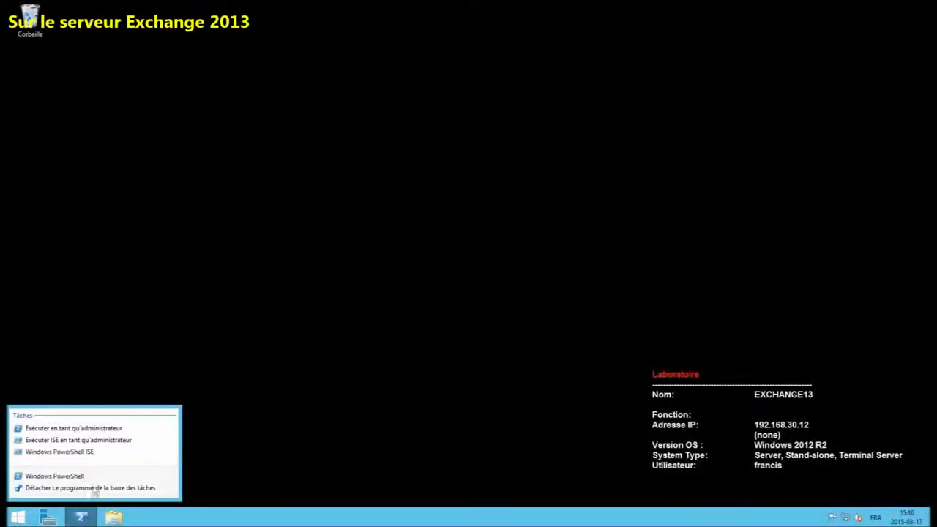
{"action": "left_click", "coordinate": [17, 518]}
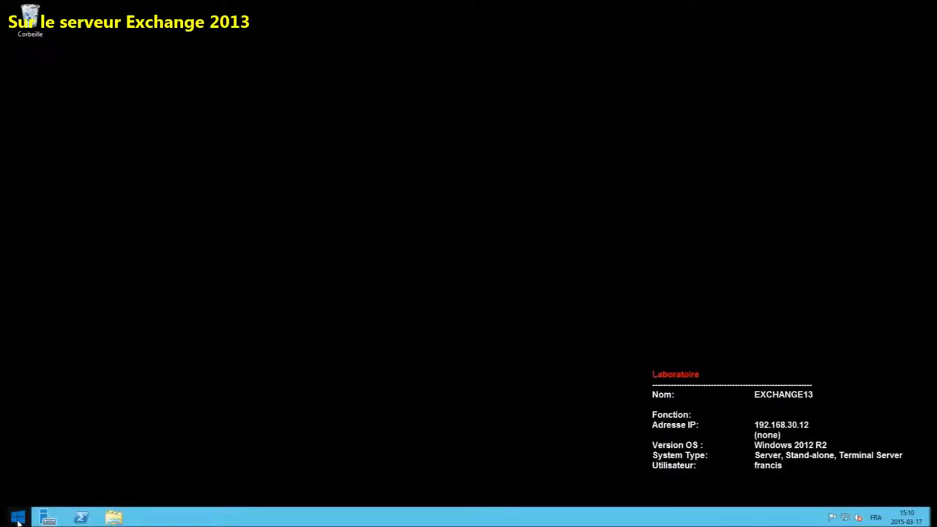
{"action": "left_click", "coordinate": [18, 518]}
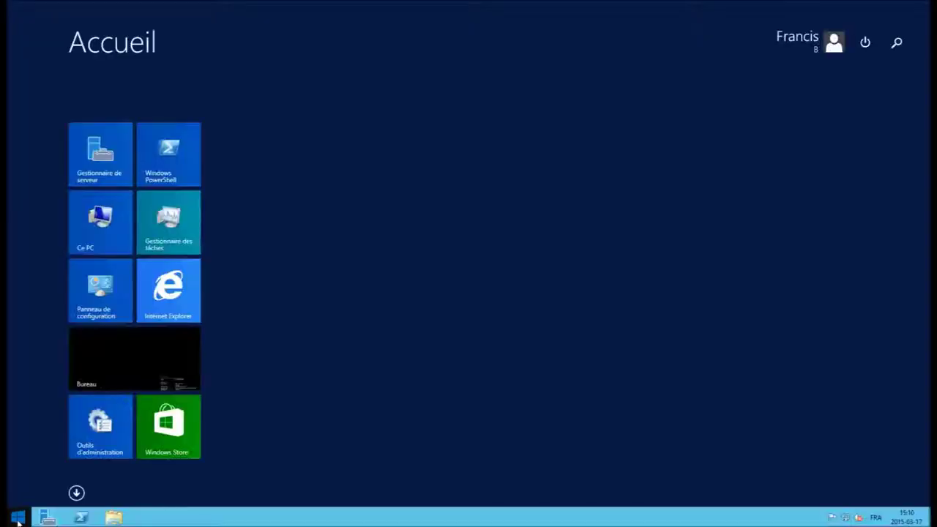
{"action": "key", "text": "ctrl+Tab"}
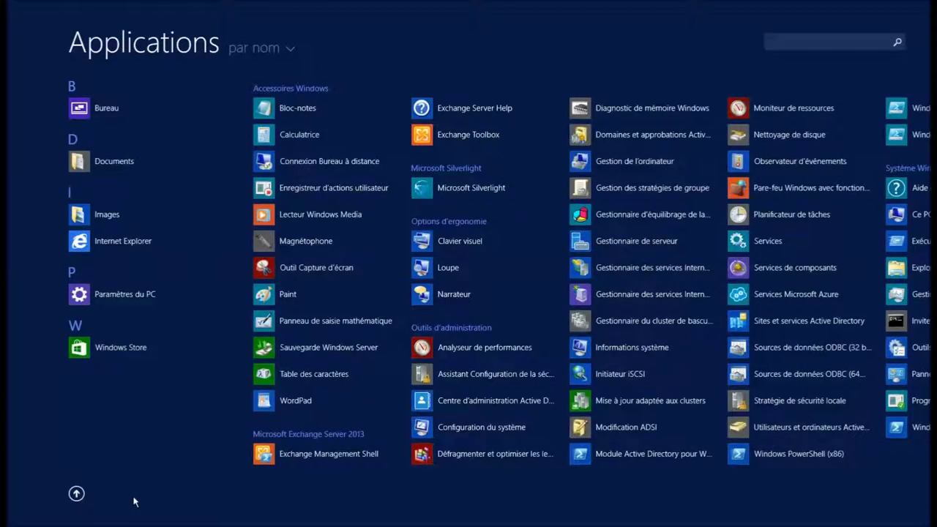
{"action": "right_click", "coordinate": [359, 456]}
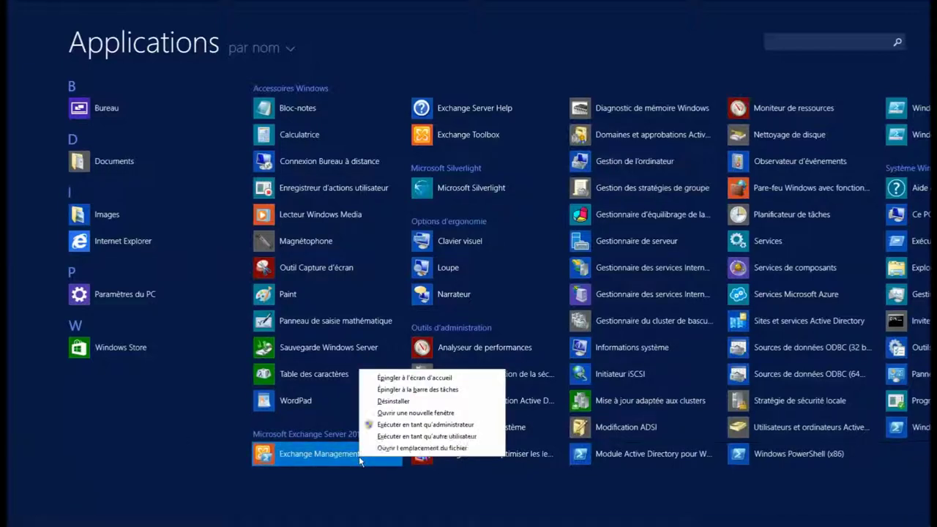
{"action": "left_click", "coordinate": [443, 426]}
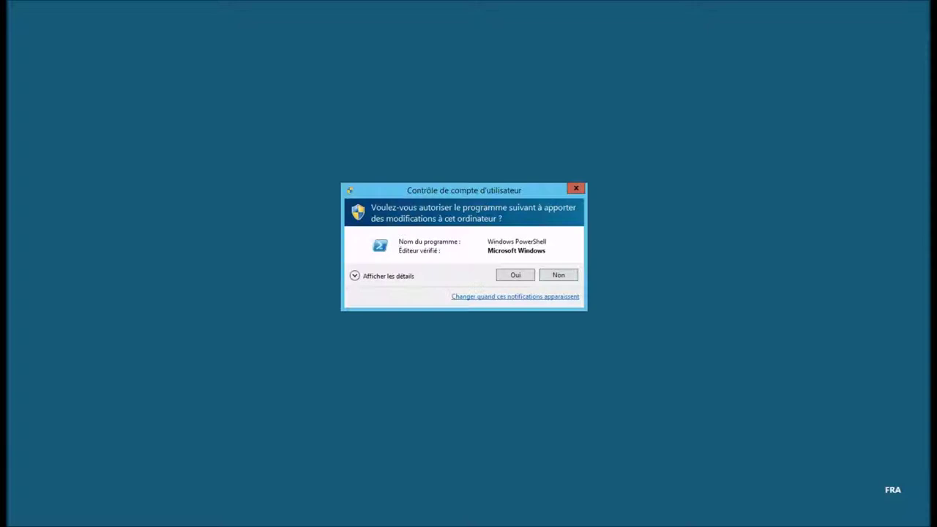
{"action": "left_click", "coordinate": [516, 276]}
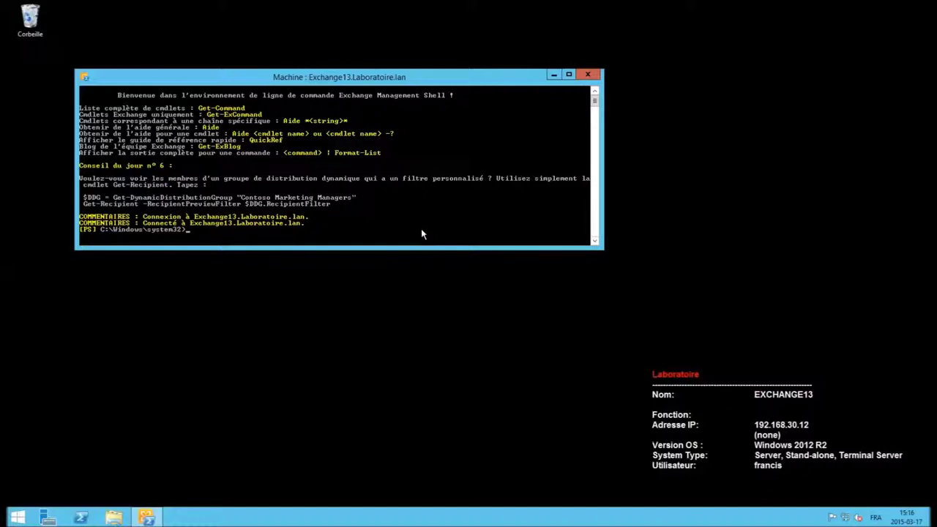
{"action": "right_click", "coordinate": [421, 233]}
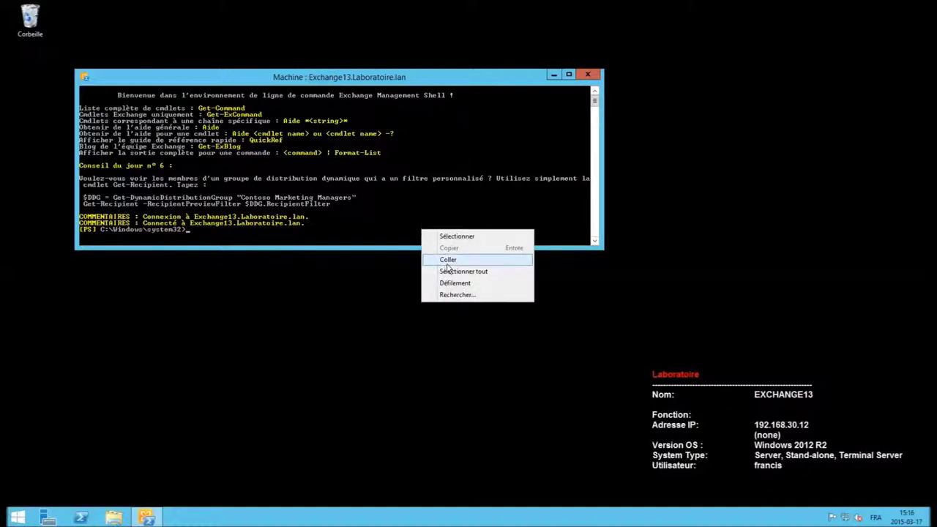
{"action": "left_click", "coordinate": [447, 261]}
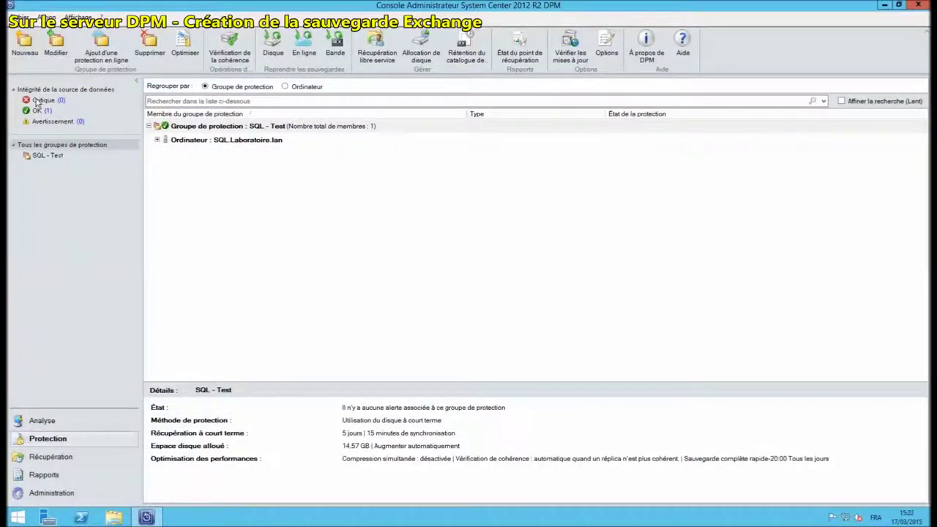
- Switch to the DPM console and start a new protection group with EXCHANGE13's Bases de données Exchange 2013 as its member
{"action": "left_click", "coordinate": [24, 42]}
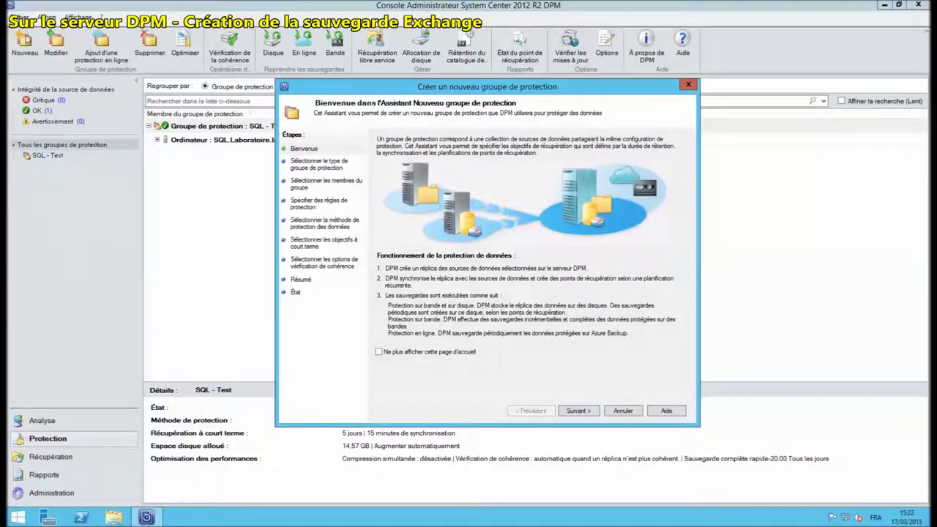
{"action": "left_click", "coordinate": [579, 411]}
{"action": "left_click", "coordinate": [578, 411]}
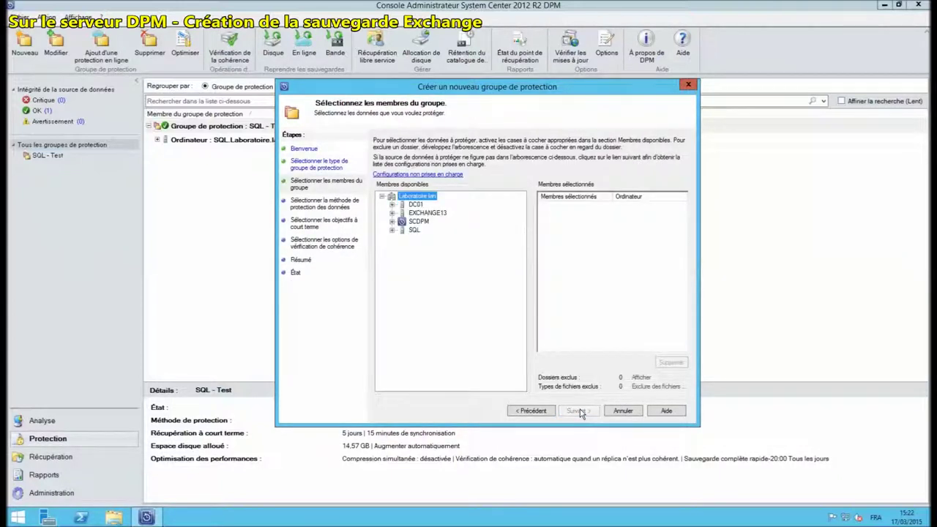
{"action": "left_click", "coordinate": [392, 213]}
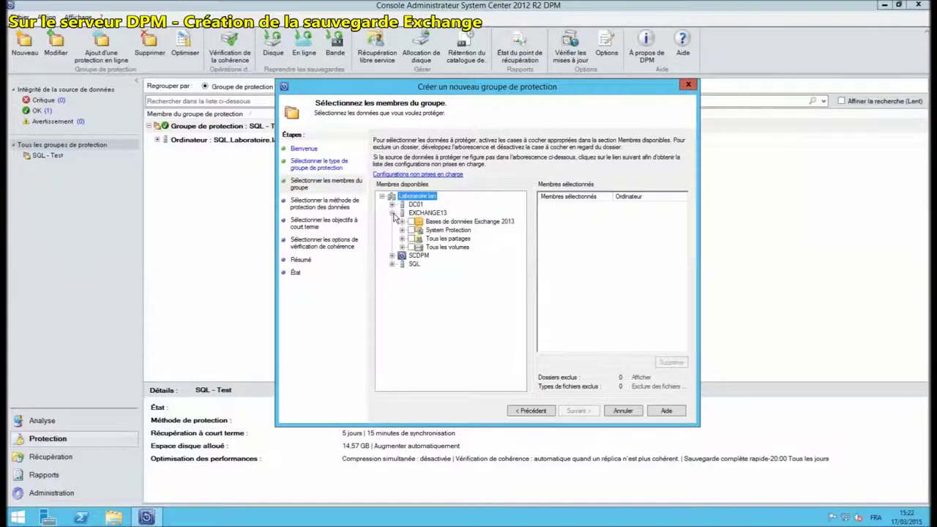
{"action": "left_click", "coordinate": [402, 221]}
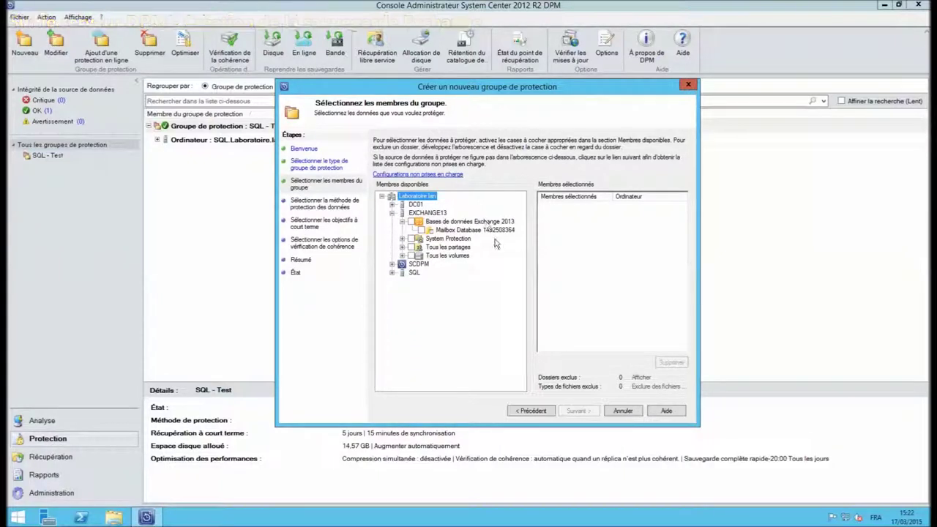
{"action": "left_click", "coordinate": [412, 221]}
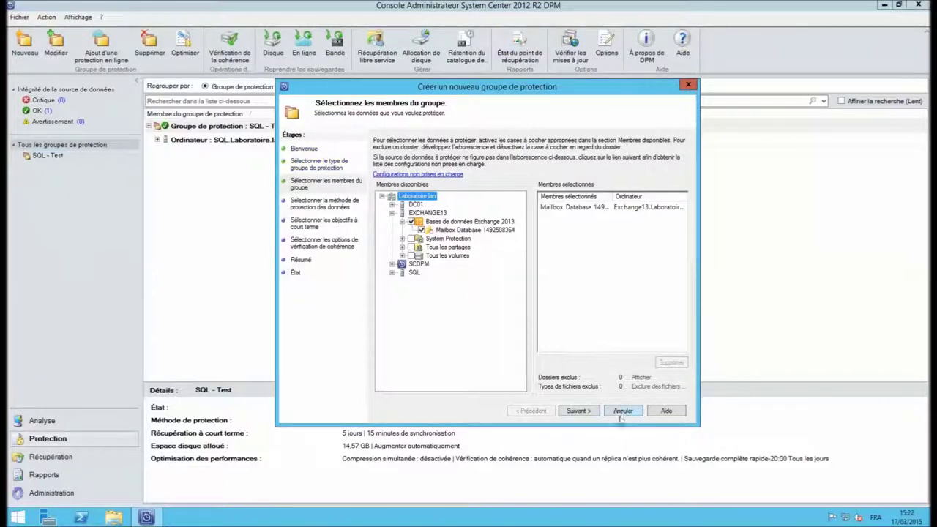
{"action": "left_click", "coordinate": [583, 412]}
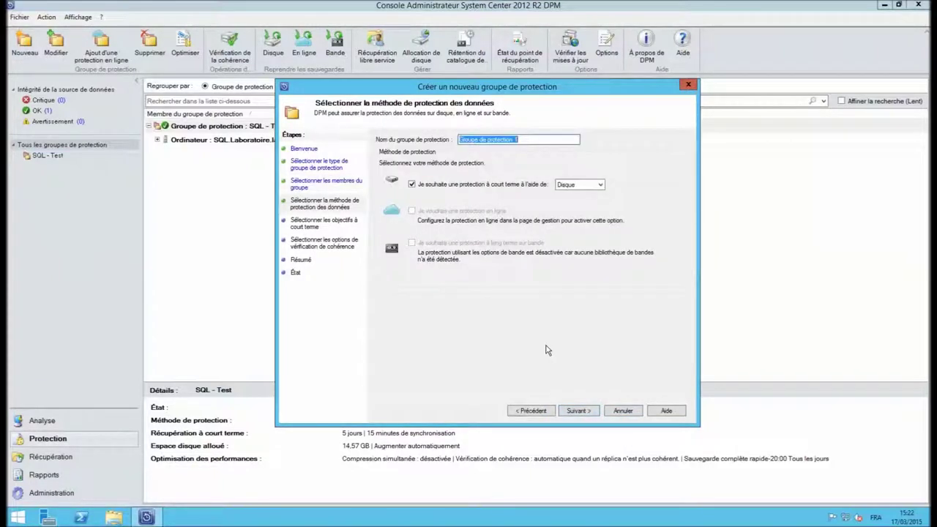
- Name the protection group Exchange, keeping short-term disk protection, the Eseutil check for database and log files, and full backup of the mailbox database
{"action": "type", "text": "Exchange"}
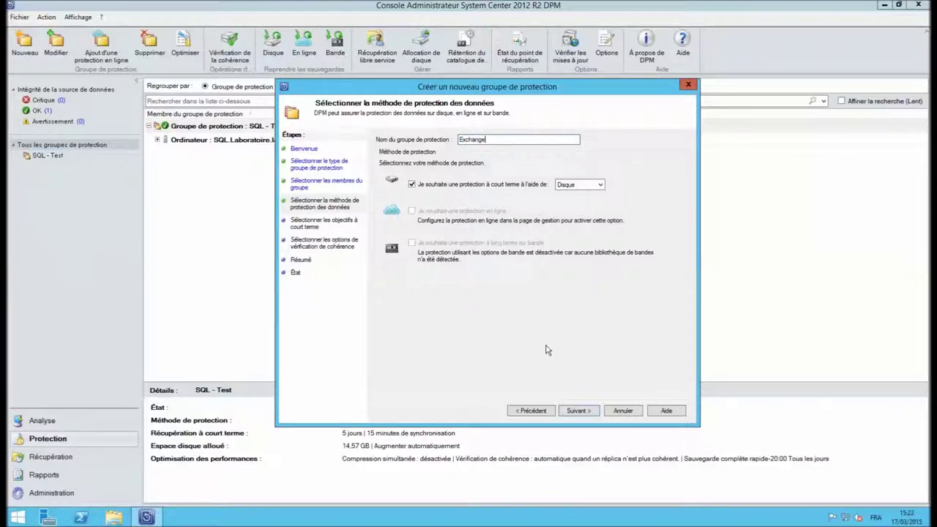
{"action": "left_click", "coordinate": [578, 412]}
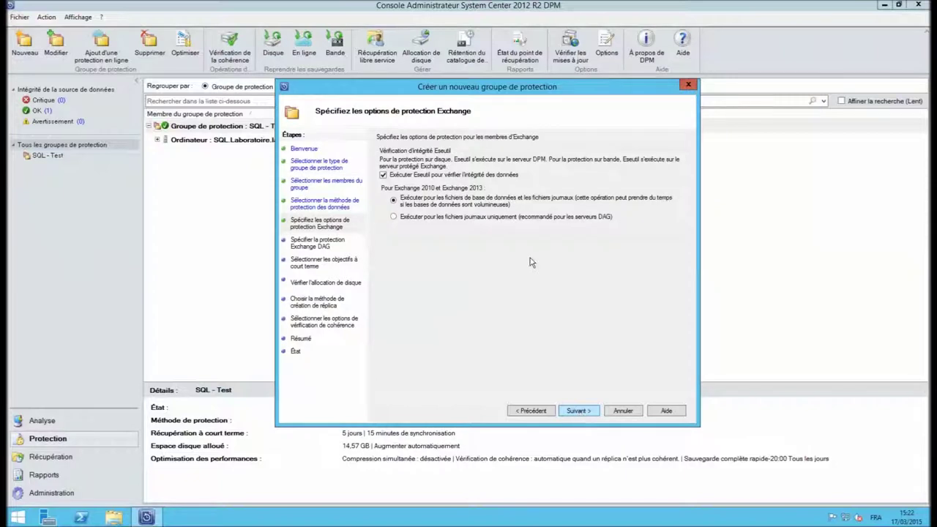
{"action": "left_click", "coordinate": [579, 410]}
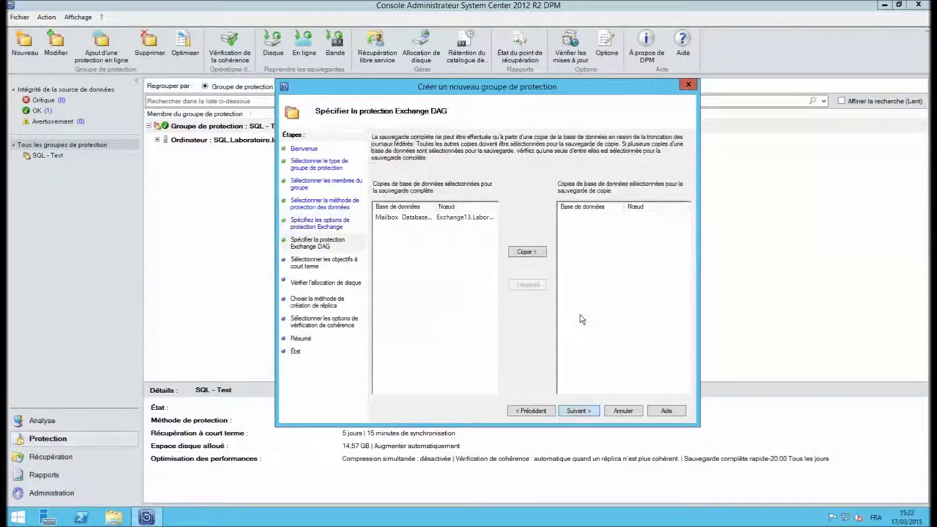
{"action": "left_click", "coordinate": [587, 411]}
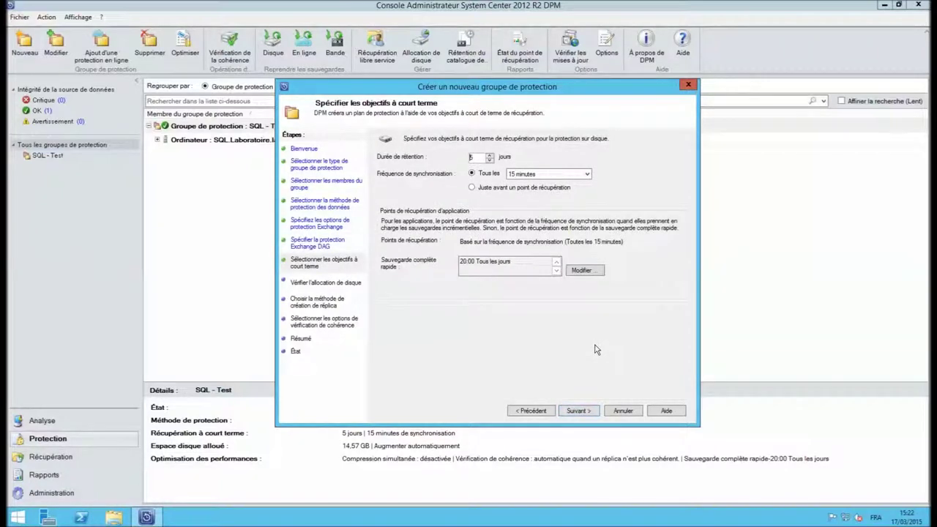
- Create the group with 5-day retention, 15-minute synchronization, immediate network replica creation and consistency checks on inconsistent replicas, and select its mailbox database
{"action": "left_click", "coordinate": [585, 412]}
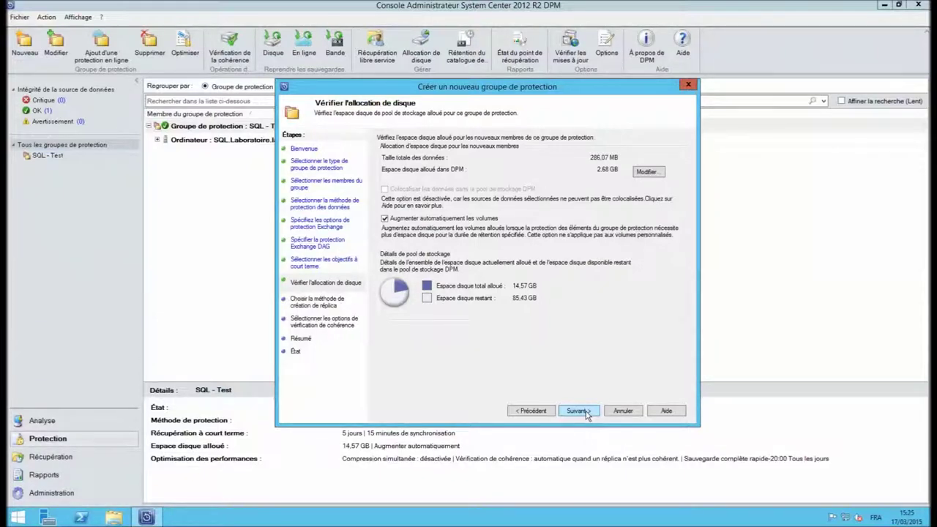
{"action": "left_click", "coordinate": [578, 410]}
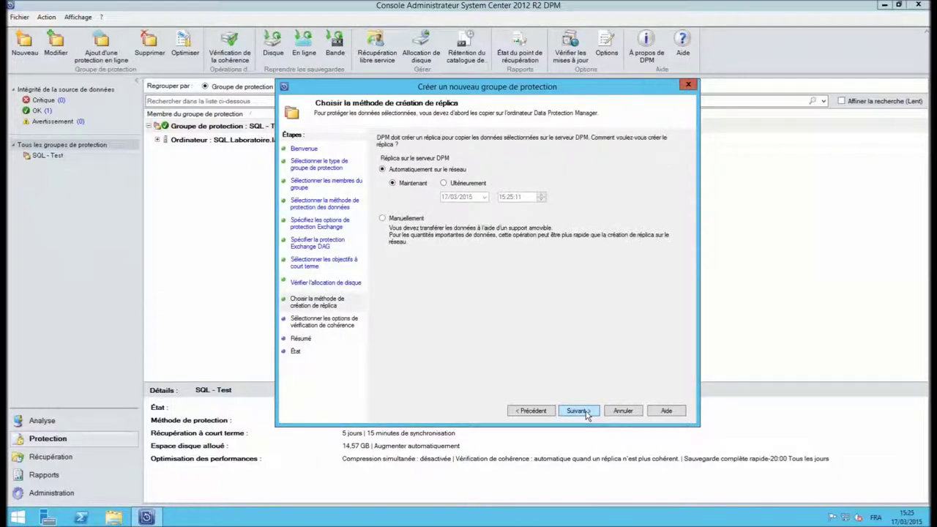
{"action": "left_click", "coordinate": [586, 414]}
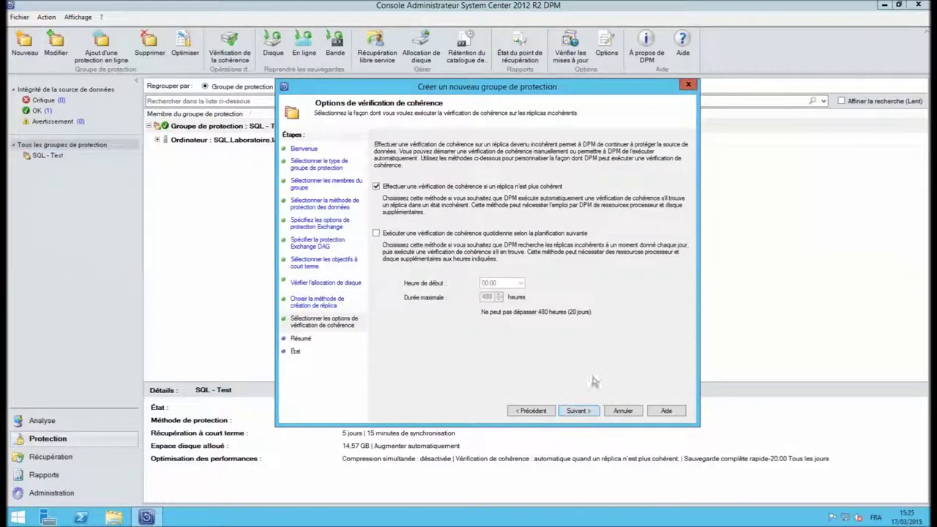
{"action": "left_click", "coordinate": [577, 412]}
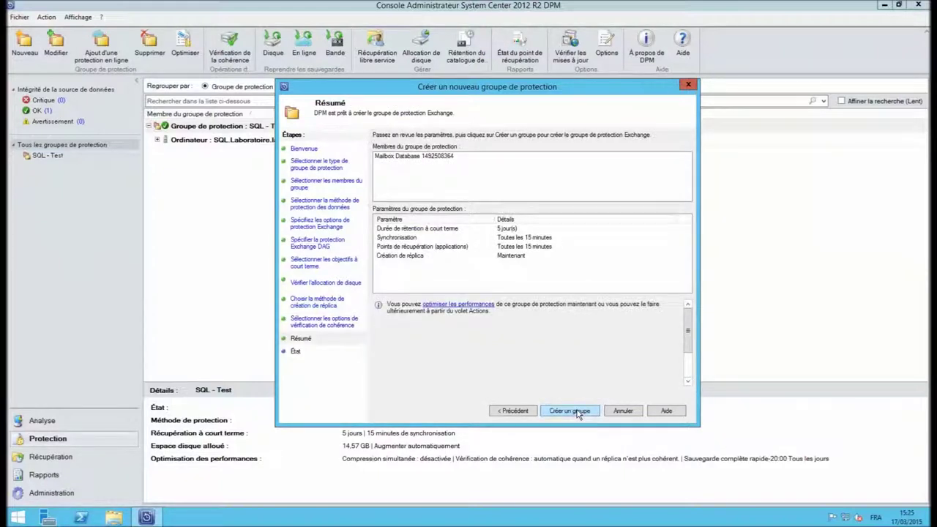
{"action": "left_click", "coordinate": [577, 412]}
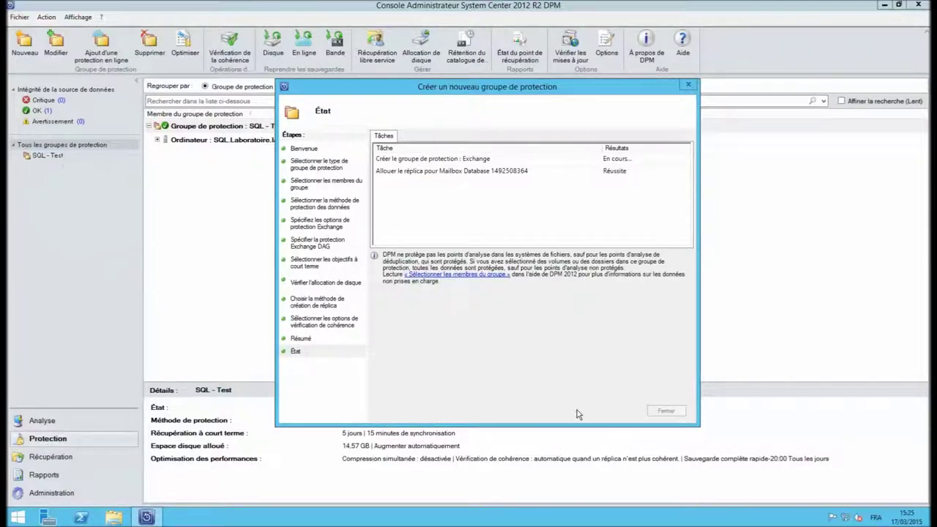
{"action": "left_click", "coordinate": [664, 412]}
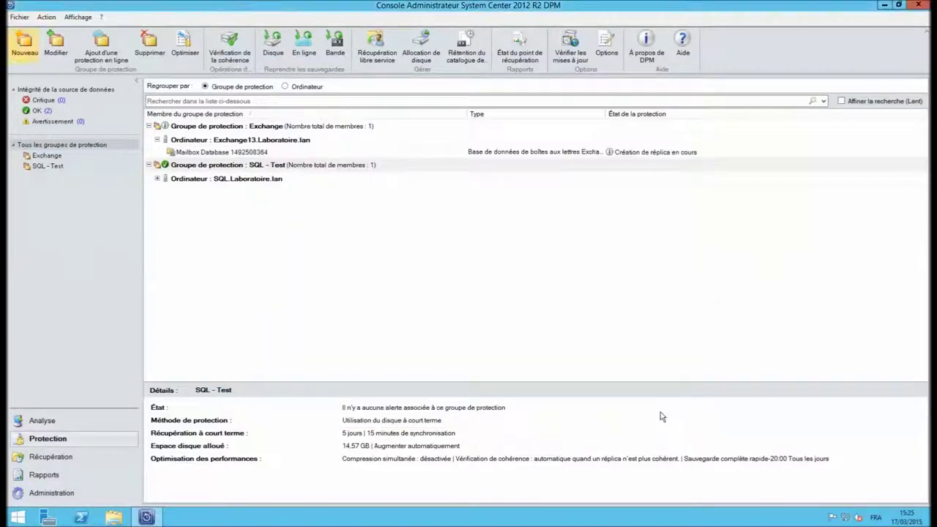
{"action": "left_click", "coordinate": [526, 154]}
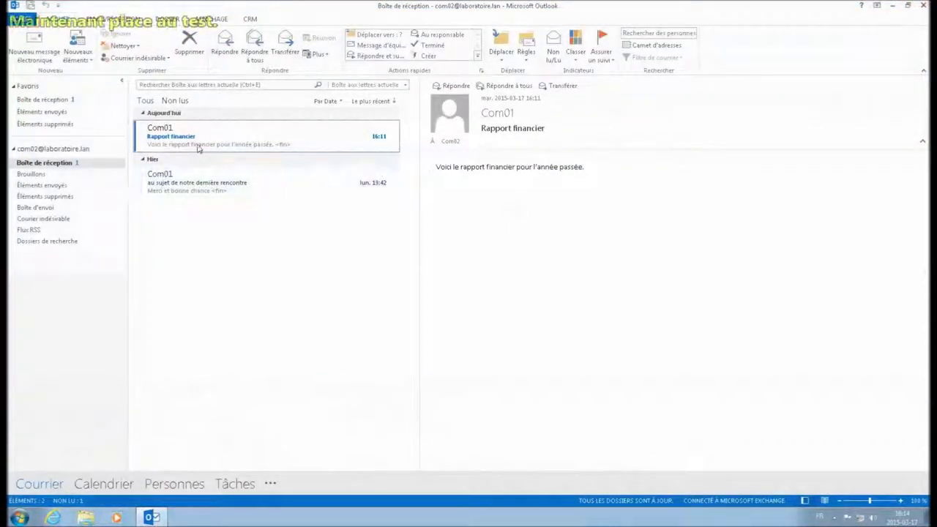
- Switch to Outlook on the workstation, read the Rapport financier message in its own window, and delete it from the inbox
{"action": "left_click", "coordinate": [197, 139]}
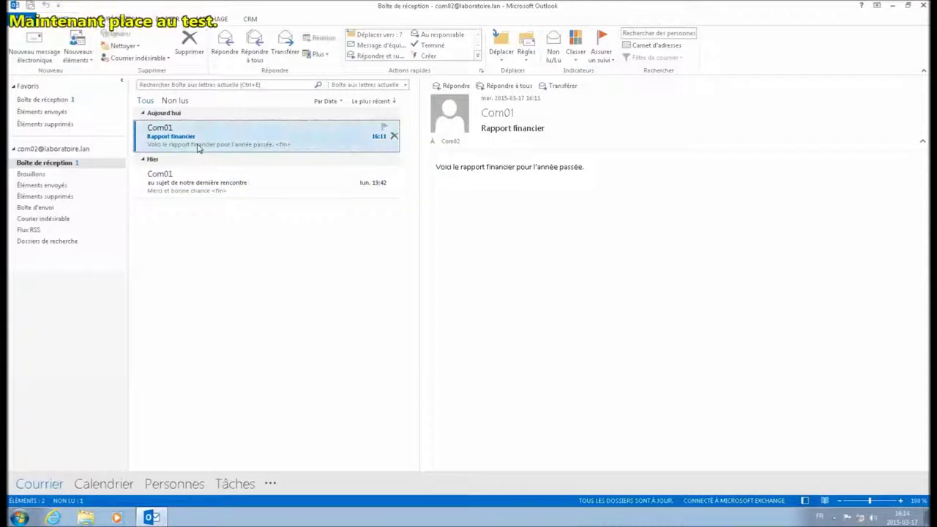
{"action": "key", "text": "Return"}
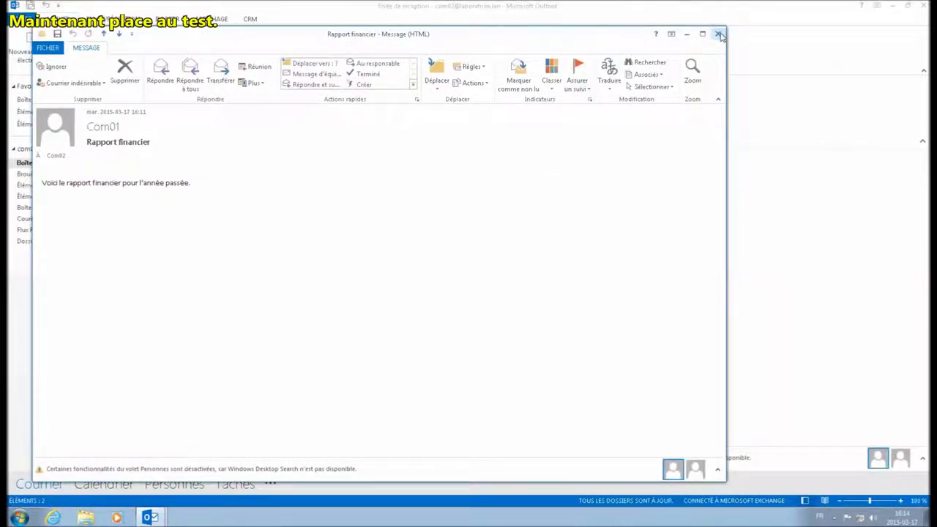
{"action": "left_click", "coordinate": [718, 34]}
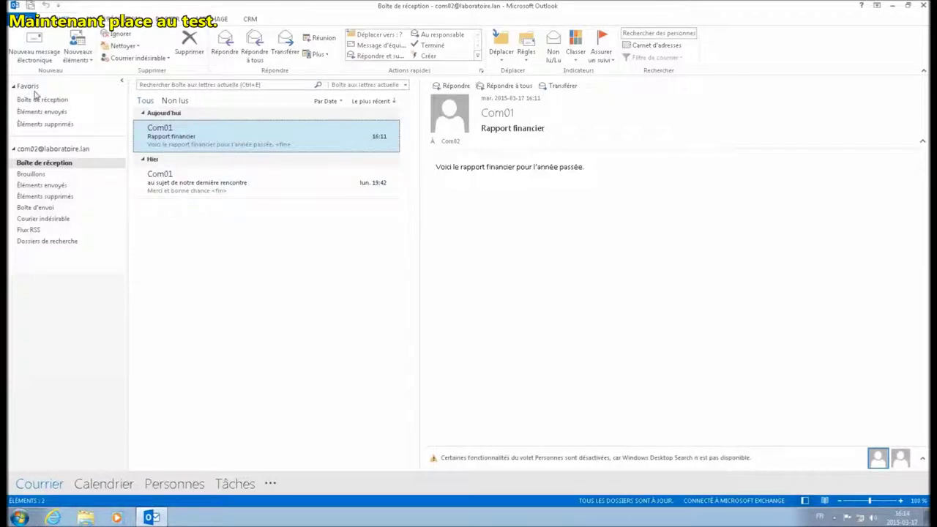
{"action": "left_click", "coordinate": [189, 41]}
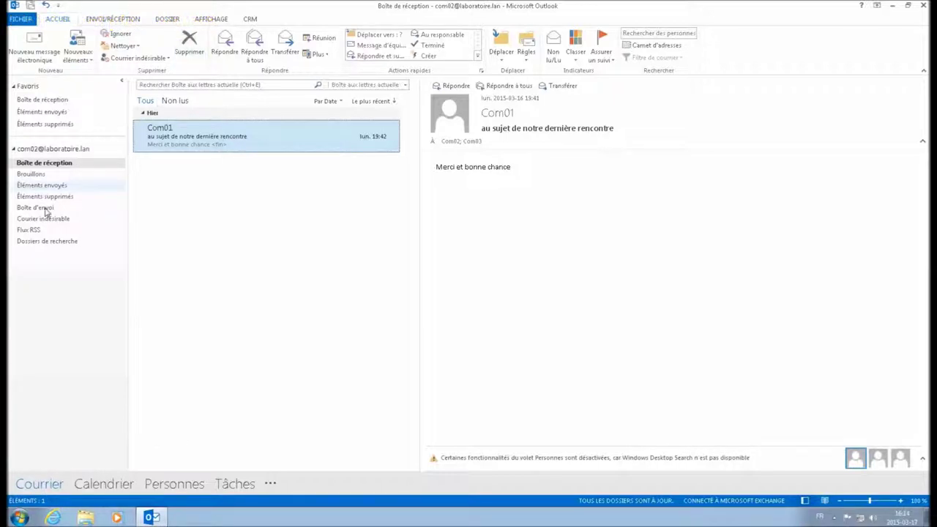
- Permanently delete the Rapport financier message from the Éléments supprimés folder and return to the inbox
{"action": "left_click", "coordinate": [58, 187]}
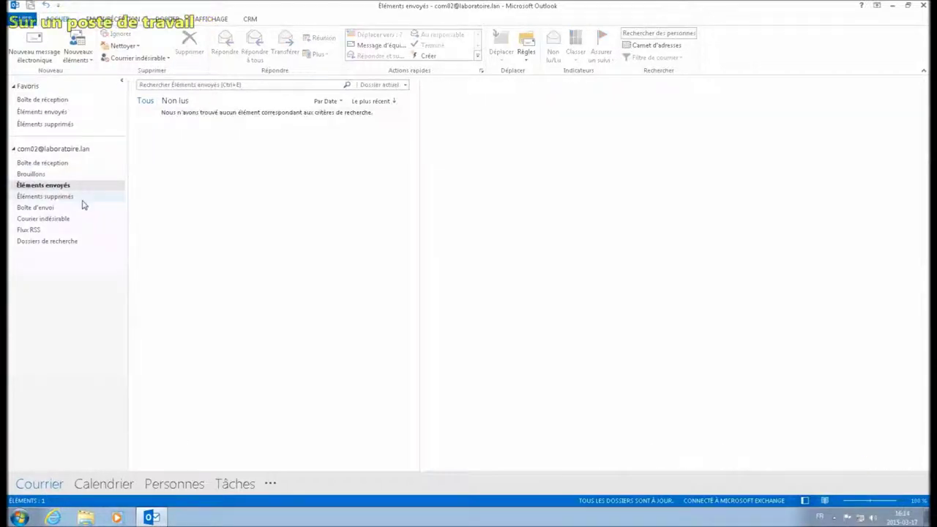
{"action": "left_click", "coordinate": [77, 198]}
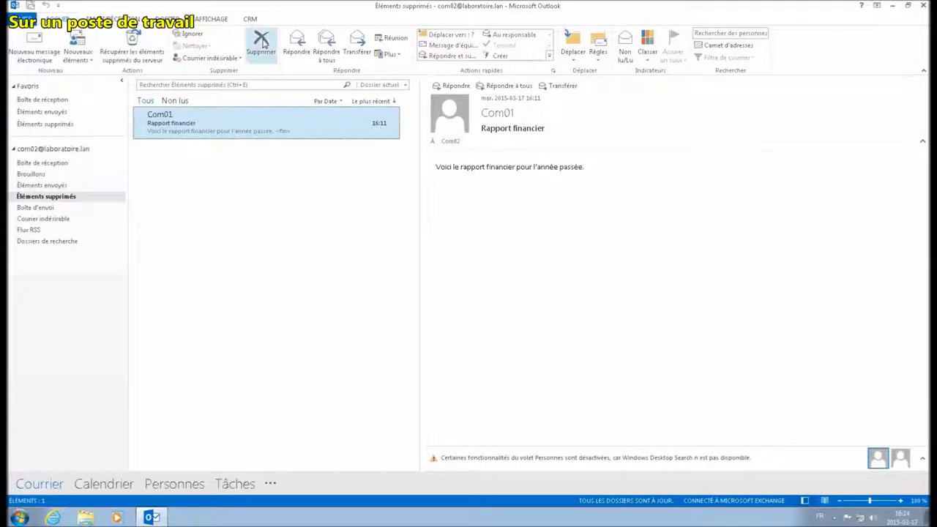
{"action": "left_click", "coordinate": [261, 45]}
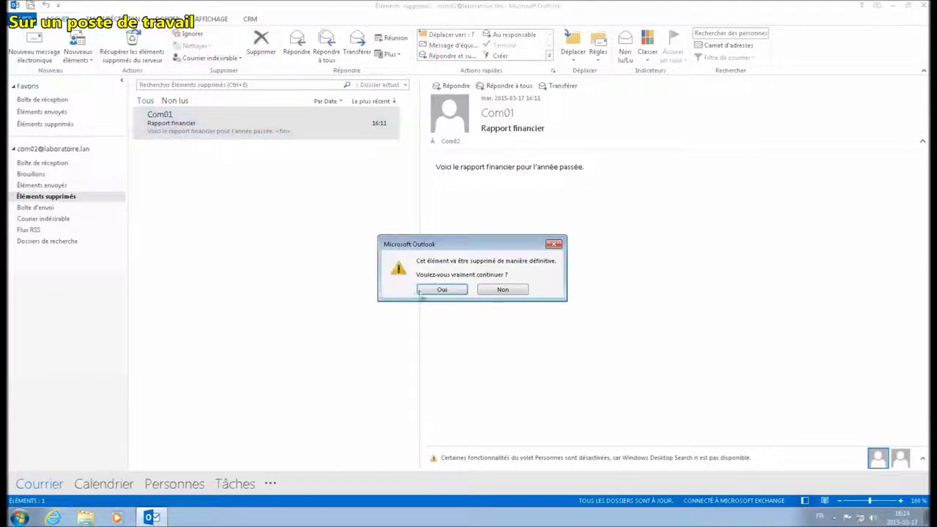
{"action": "left_click", "coordinate": [442, 288]}
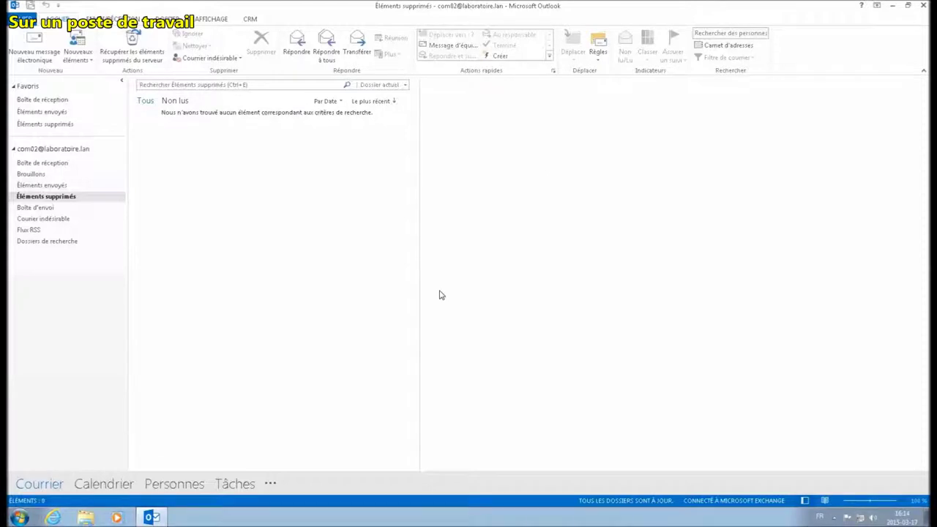
{"action": "left_click", "coordinate": [51, 166]}
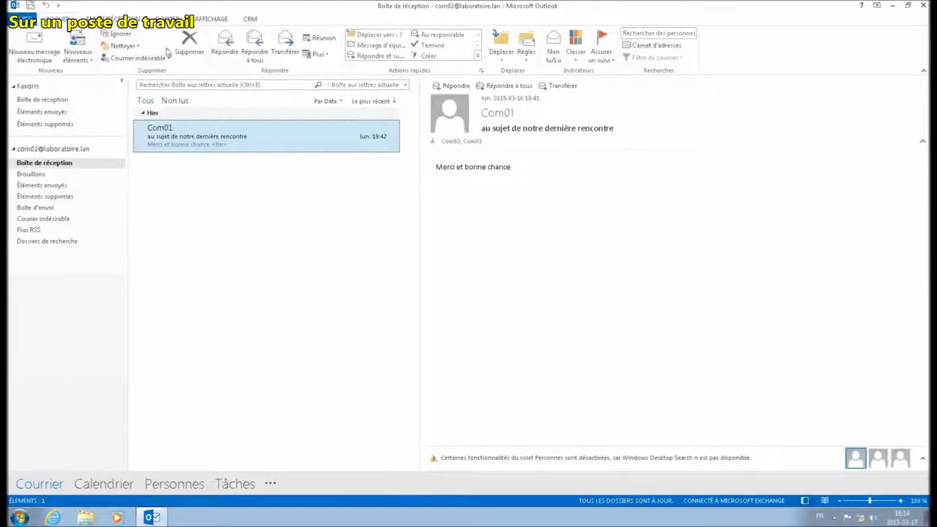
- Delete the message "au sujet de notre dernière rencontre" from the inbox and permanently remove it from the Éléments supprimés folder
{"action": "left_click", "coordinate": [186, 41]}
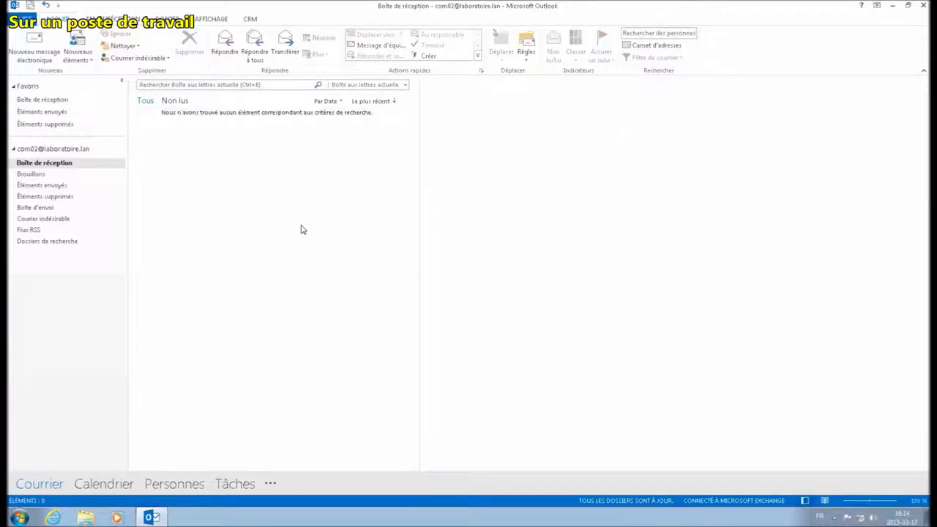
{"action": "left_click", "coordinate": [52, 187]}
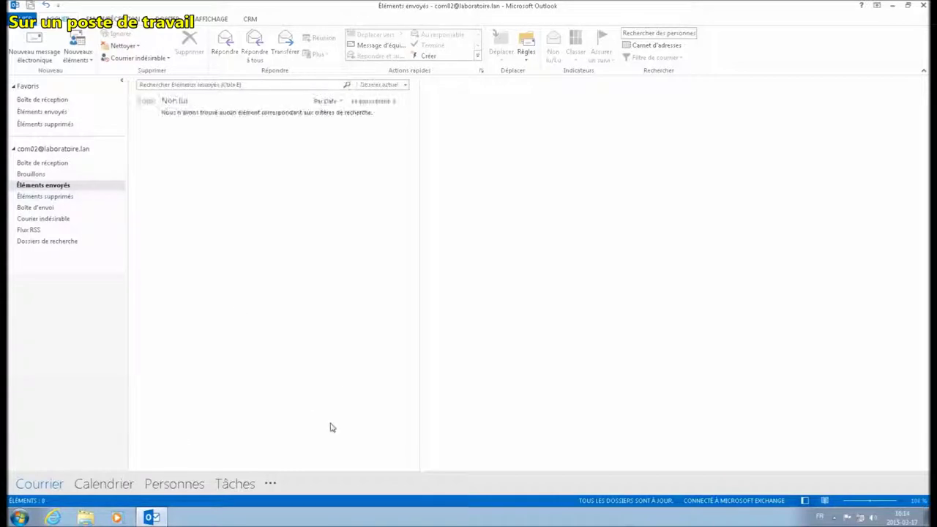
{"action": "left_click", "coordinate": [46, 196]}
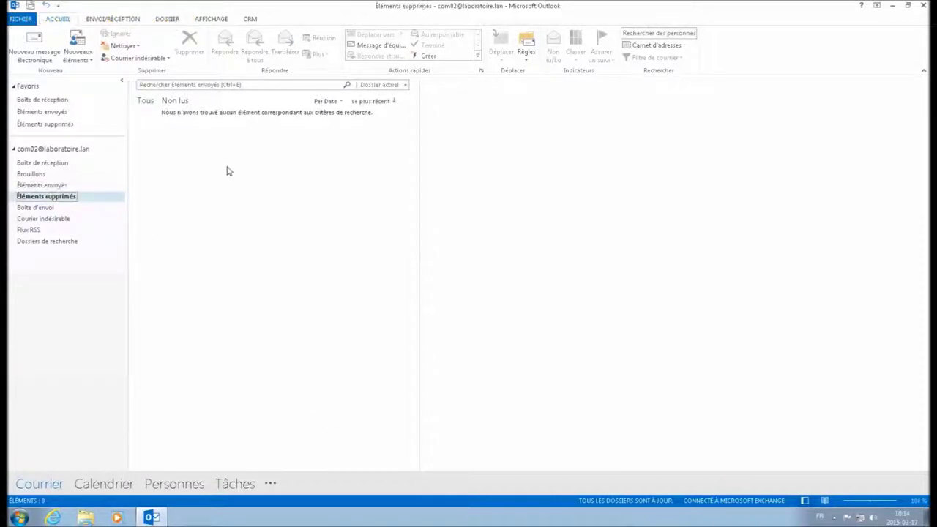
{"action": "left_click", "coordinate": [213, 119]}
{"action": "left_click", "coordinate": [262, 44]}
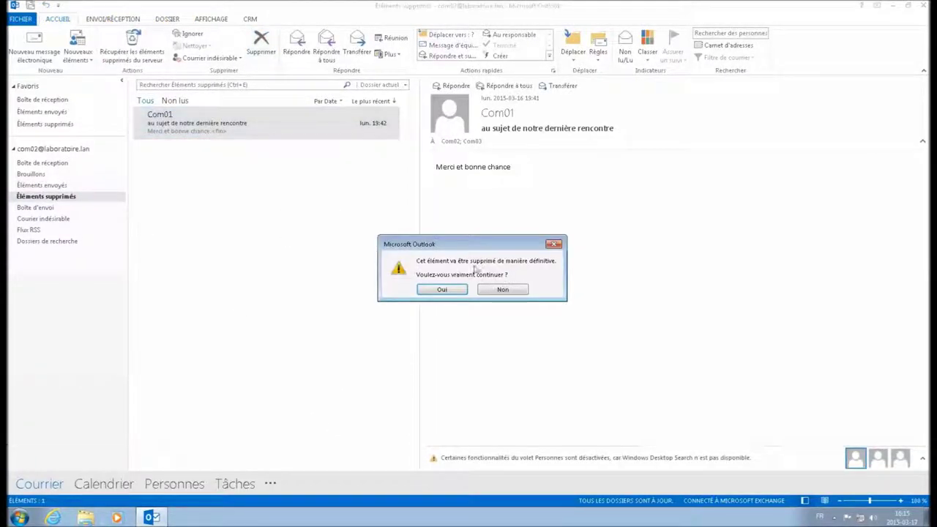
{"action": "left_click", "coordinate": [449, 289]}
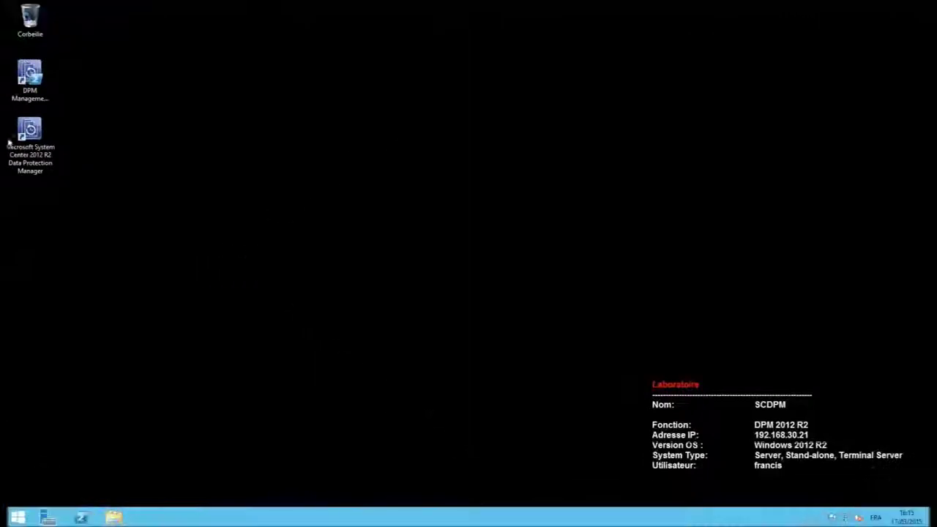
- Switch to the DPM server, open the DPM console and choose the 16:13 recovery point of 17 March 2015 for the Exchange mailbox database
{"action": "double_click", "coordinate": [22, 140]}
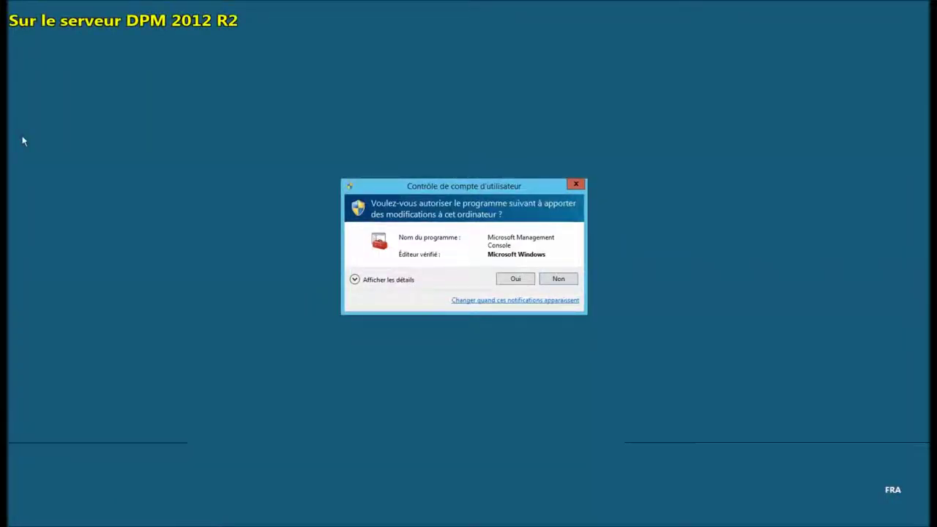
{"action": "left_click", "coordinate": [516, 279]}
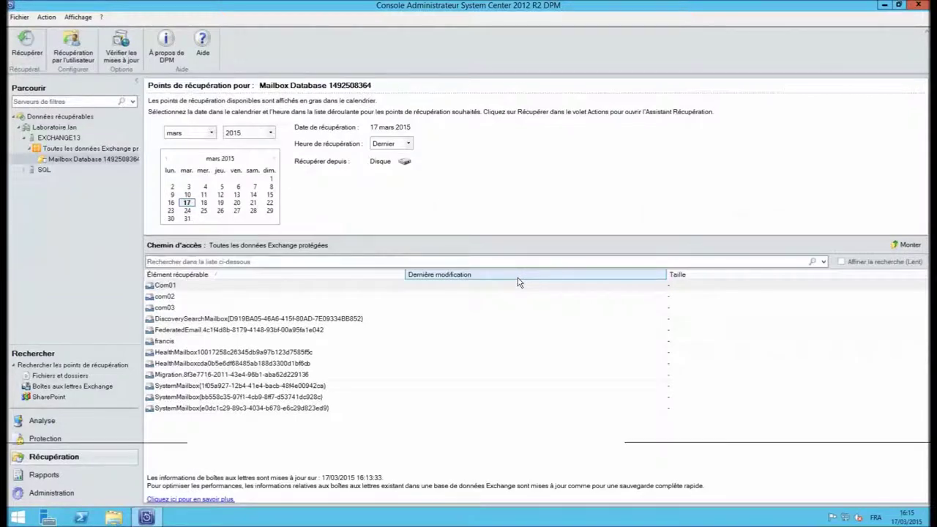
{"action": "left_click", "coordinate": [42, 420]}
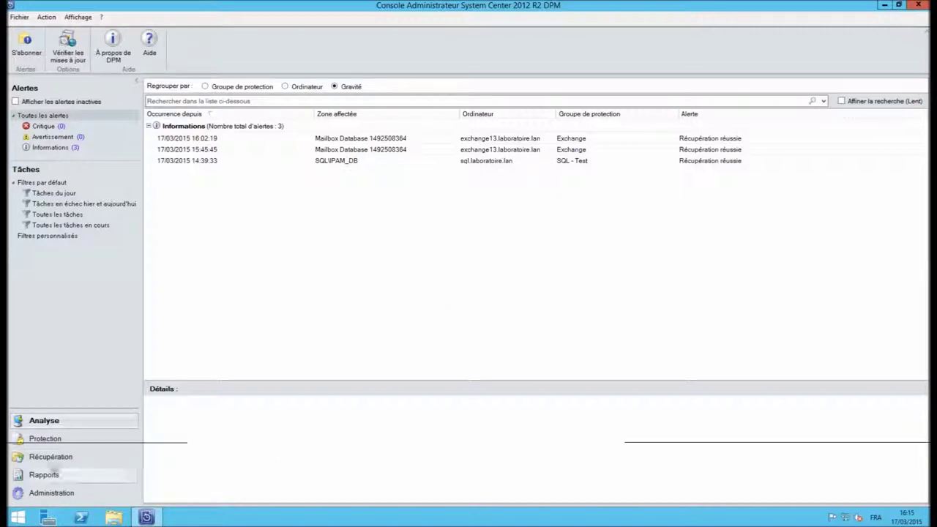
{"action": "left_click", "coordinate": [52, 459]}
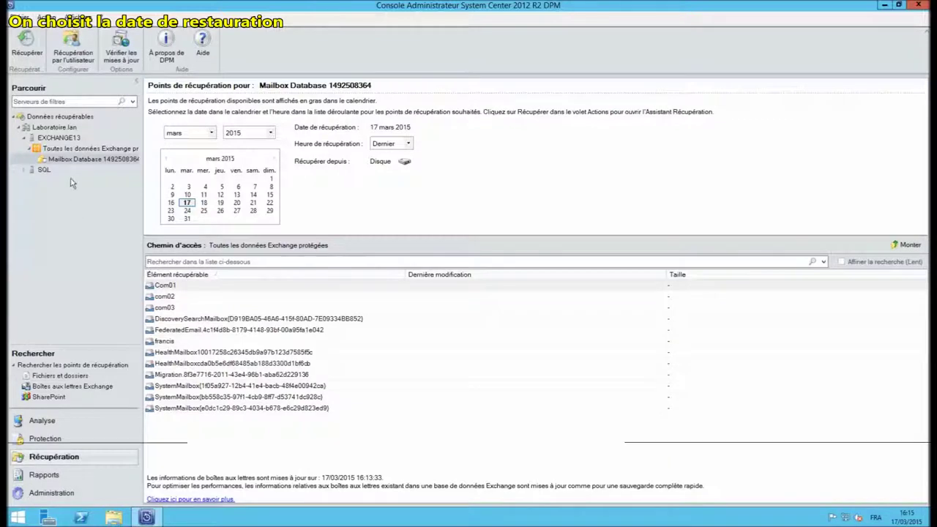
{"action": "left_click", "coordinate": [392, 143]}
{"action": "left_click", "coordinate": [391, 172]}
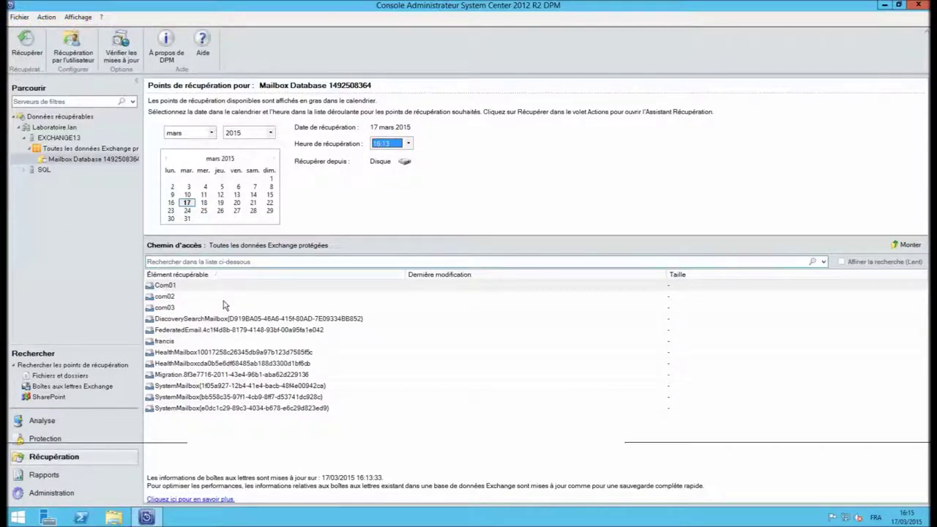
- Start recovering the com02 mailbox with the recovery type that restores it to an Exchange server database
{"action": "left_click", "coordinate": [177, 300]}
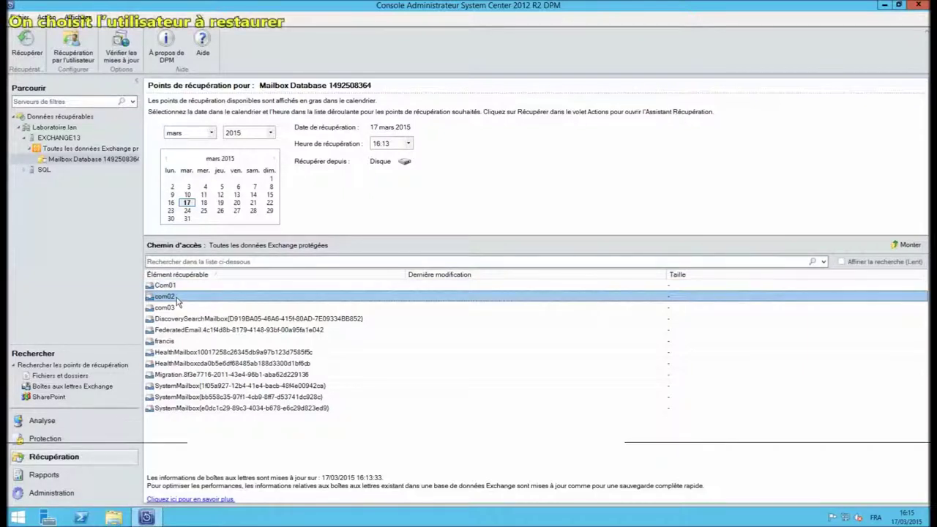
{"action": "right_click", "coordinate": [205, 299]}
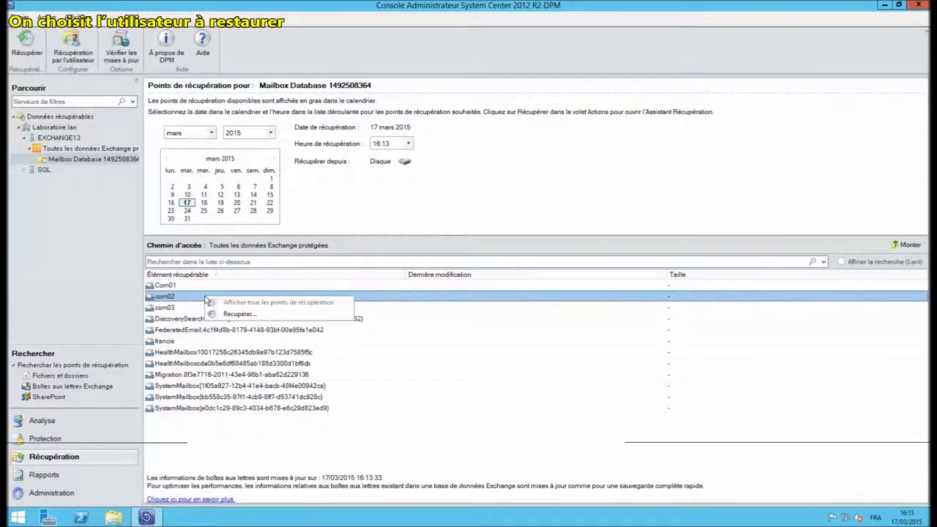
{"action": "left_click", "coordinate": [220, 313]}
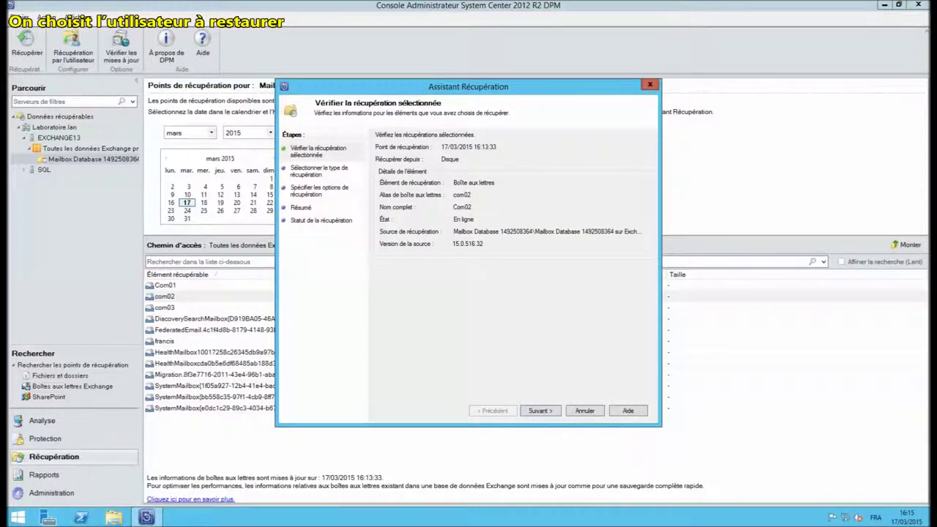
{"action": "left_click", "coordinate": [541, 410]}
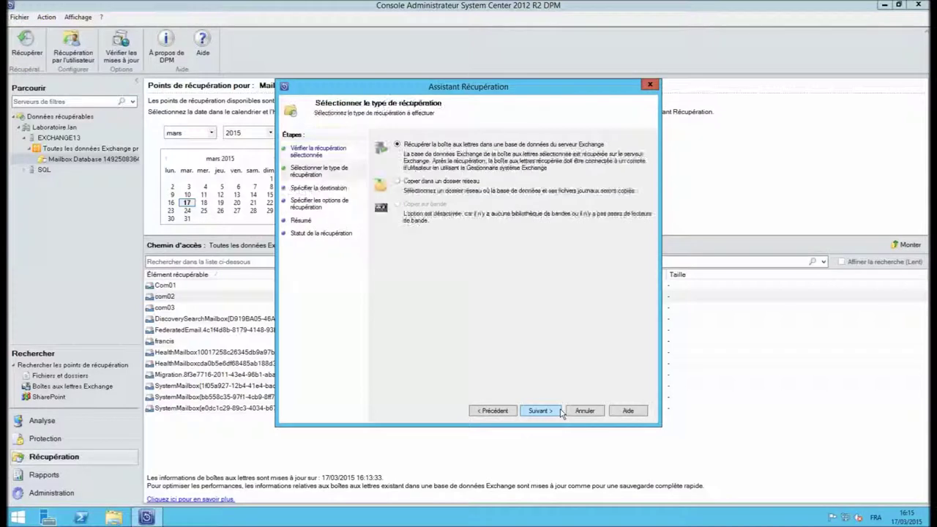
{"action": "left_click", "coordinate": [539, 411]}
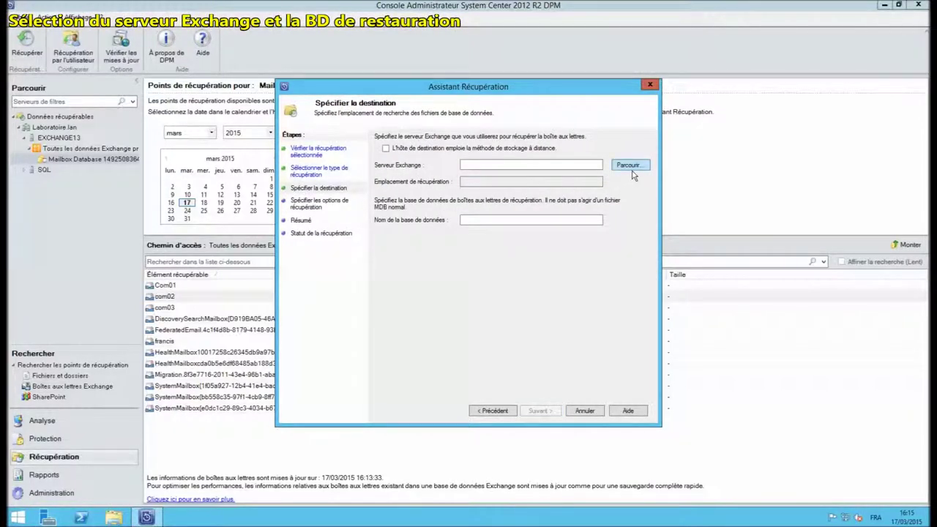
- Set the recovery destination to Exchange13.Laboratoire.lan with restauration as the recovery mailbox database
{"action": "left_click", "coordinate": [620, 165]}
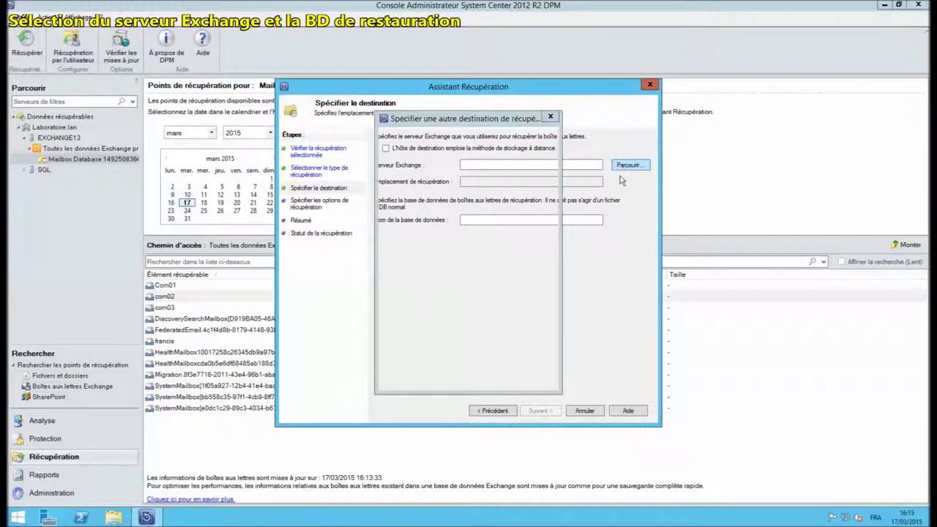
{"action": "left_click", "coordinate": [431, 163]}
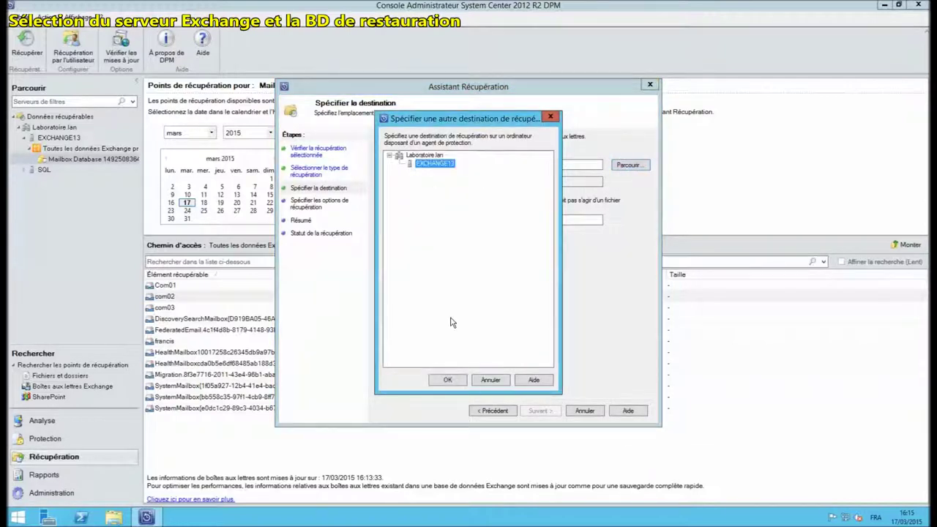
{"action": "left_click", "coordinate": [447, 380]}
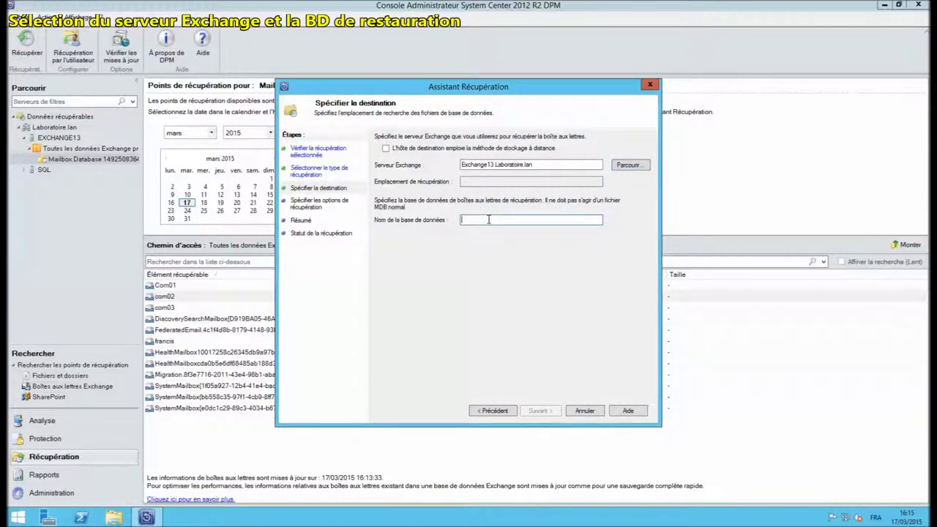
{"action": "type", "text": "restauration"}
{"action": "left_click", "coordinate": [536, 413]}
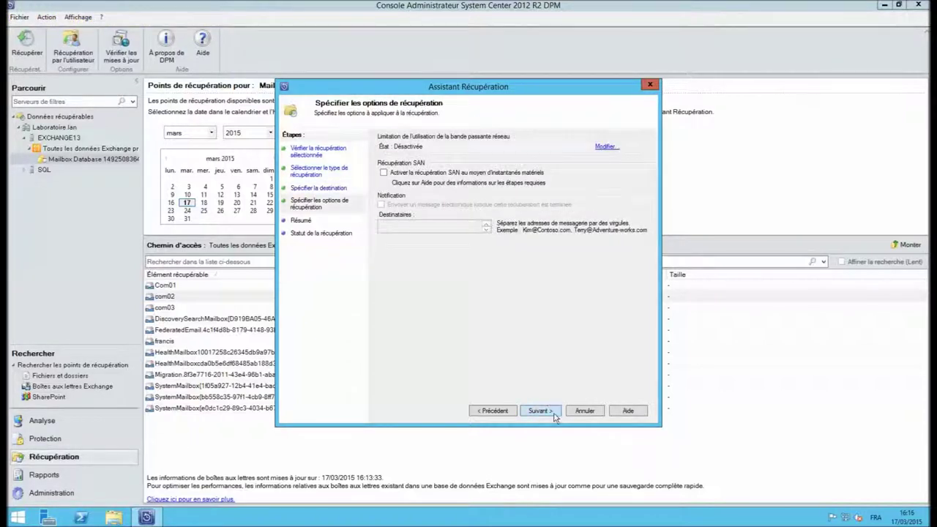
- Keep the default recovery options, run the com02 mailbox recovery, and close the wizard once it has finished
{"action": "left_click", "coordinate": [554, 414]}
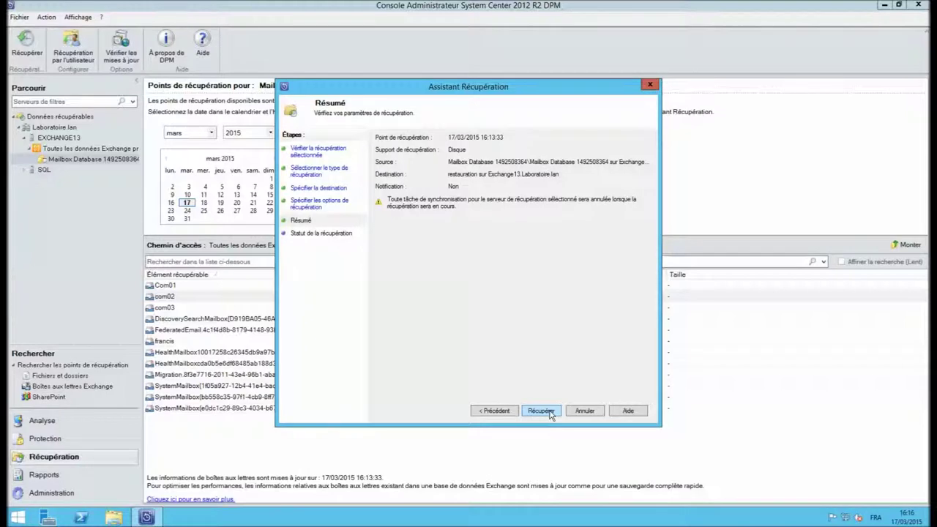
{"action": "left_click", "coordinate": [551, 414]}
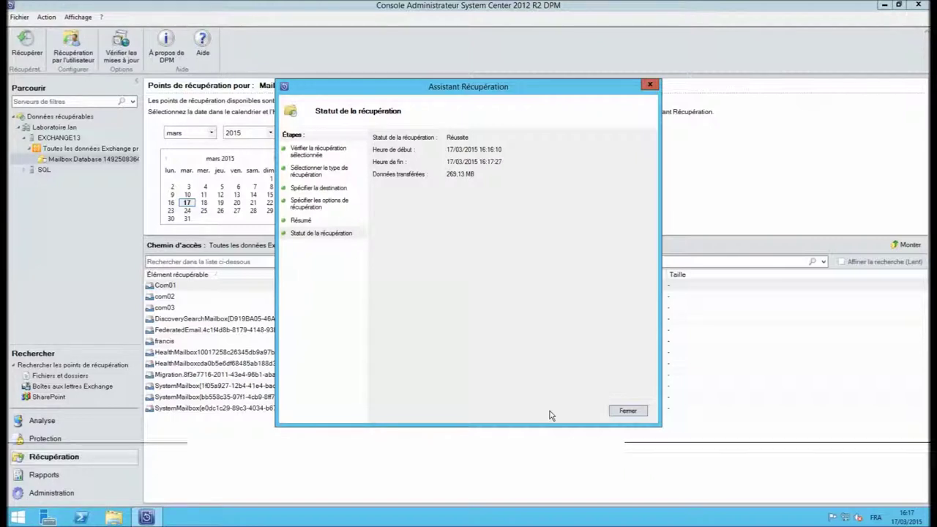
{"action": "left_click", "coordinate": [627, 411]}
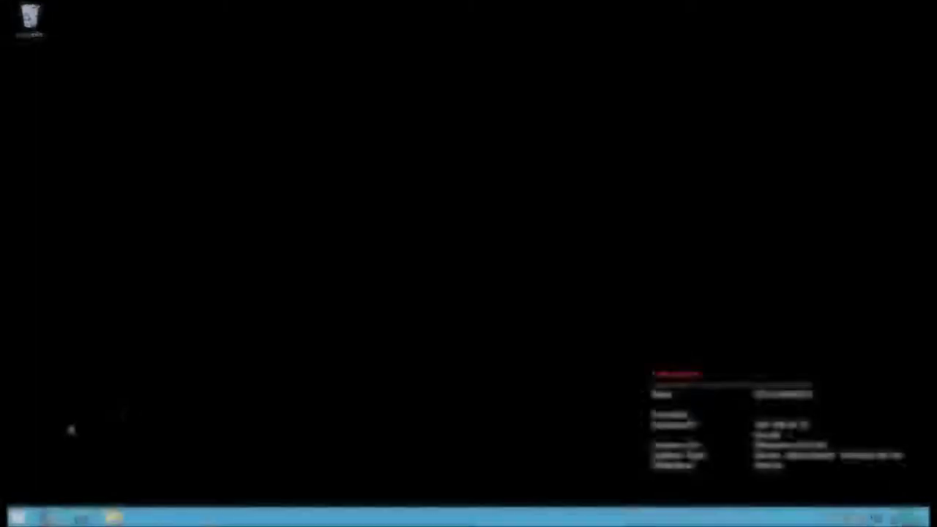
- On the Exchange server, open Exchange Management Shell and run New-MailboxRestoreRequest -SourceDatabase restauration -SourceStoreMailbox "com02" -TargetMailbox com02
{"action": "left_click", "coordinate": [18, 518]}
{"action": "left_click", "coordinate": [76, 494]}
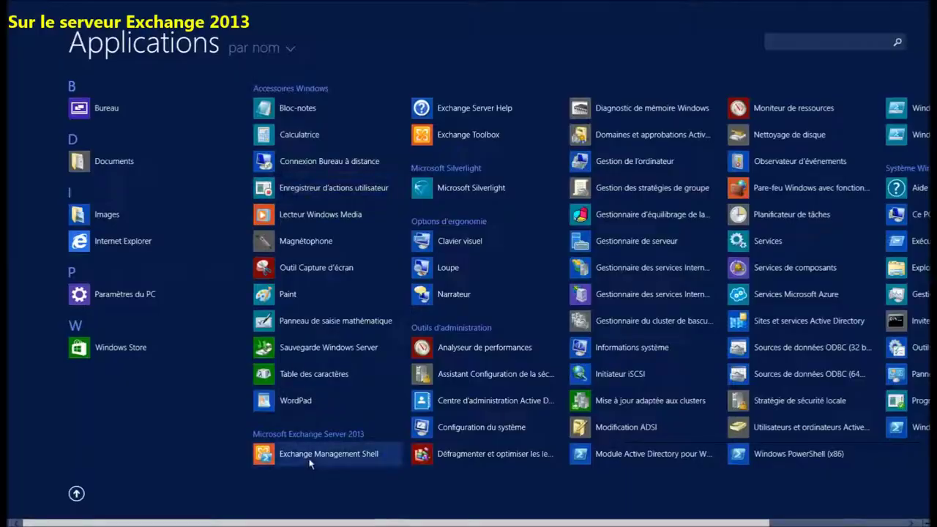
{"action": "left_click", "coordinate": [309, 456]}
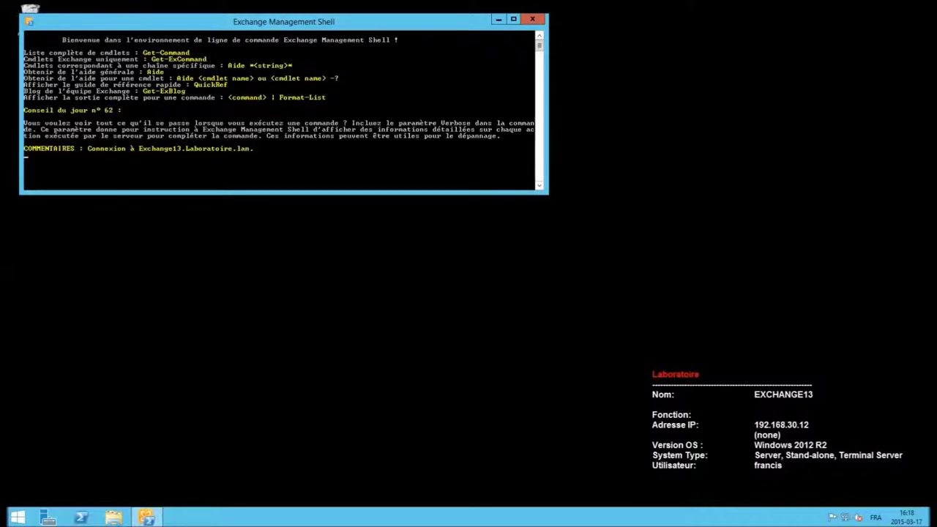
{"action": "right_click", "coordinate": [260, 159]}
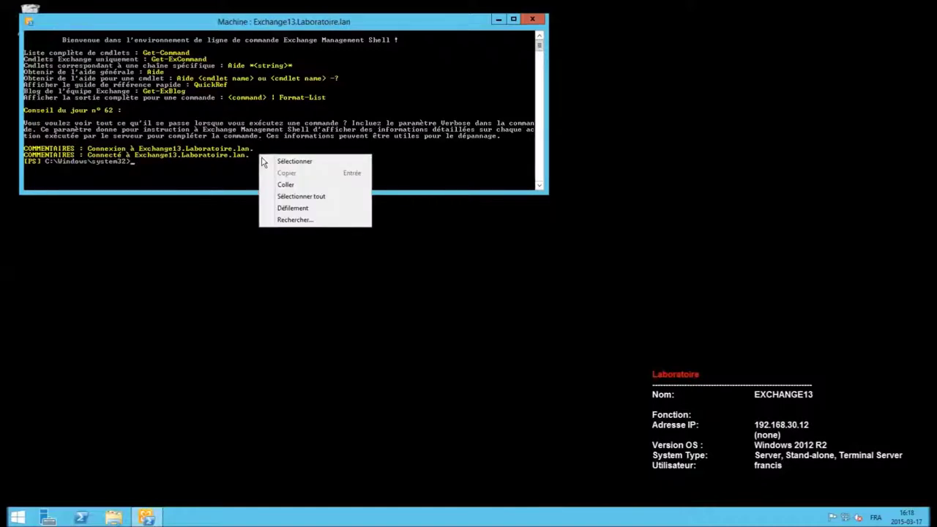
{"action": "left_click", "coordinate": [285, 184]}
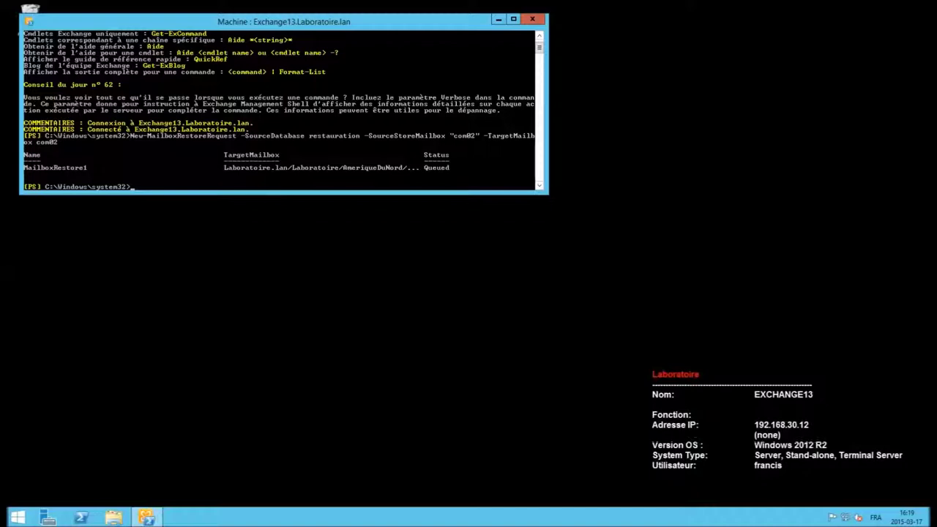
- Run Get-MailboxStatistics -Database restauration | where displayname -eq "com02" in the shell, and paste and run the following copied command
{"action": "right_click", "coordinate": [157, 128]}
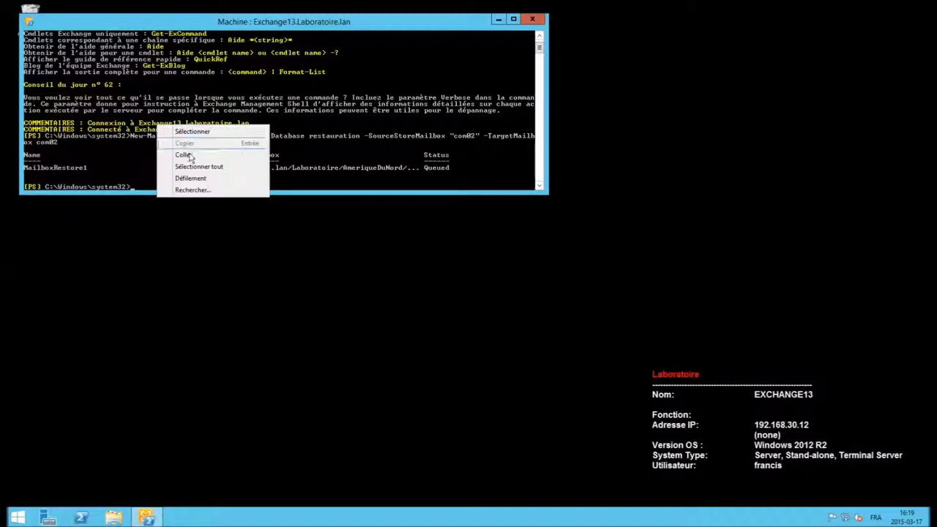
{"action": "left_click", "coordinate": [192, 163]}
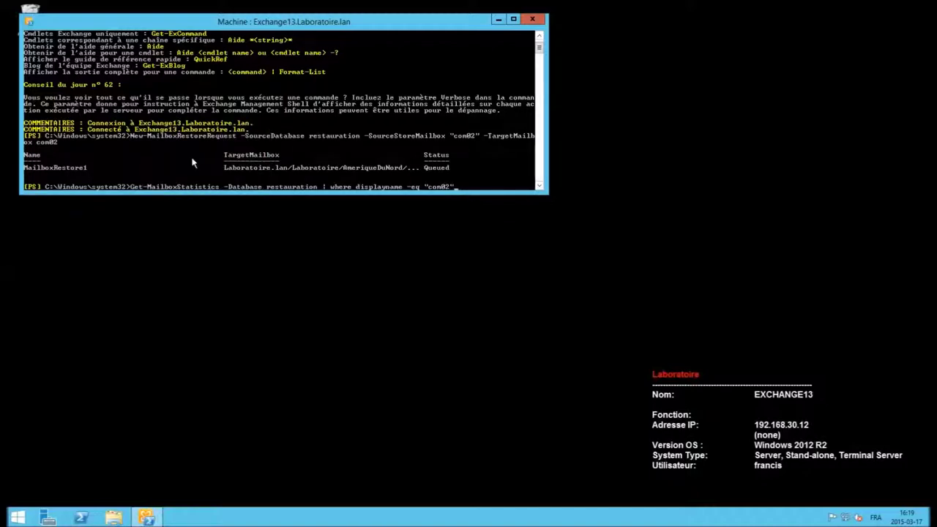
{"action": "key", "text": "Return"}
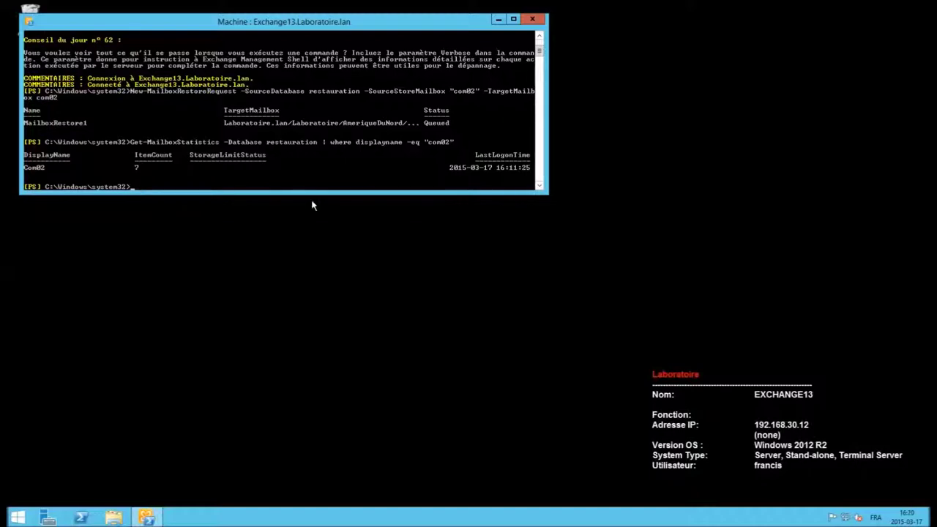
{"action": "right_click", "coordinate": [265, 173]}
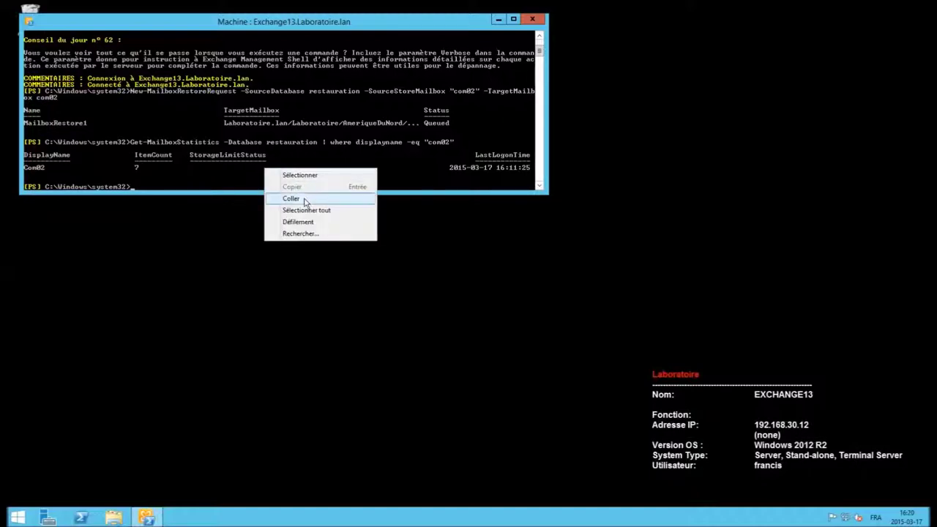
{"action": "left_click", "coordinate": [305, 198]}
{"action": "key", "text": "Return"}
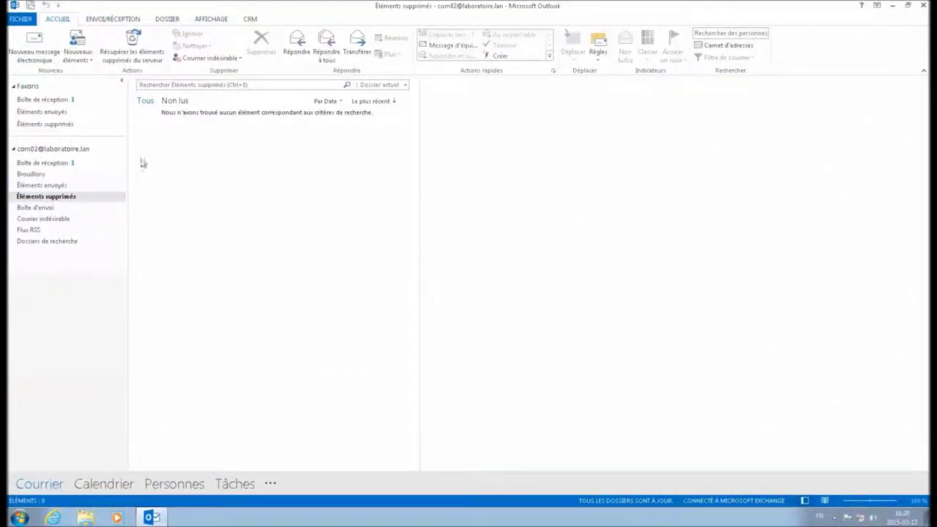
- Switch to Outlook on the workstation, return to the inbox and open the Rapport financier message in its own window
{"action": "left_click", "coordinate": [42, 163]}
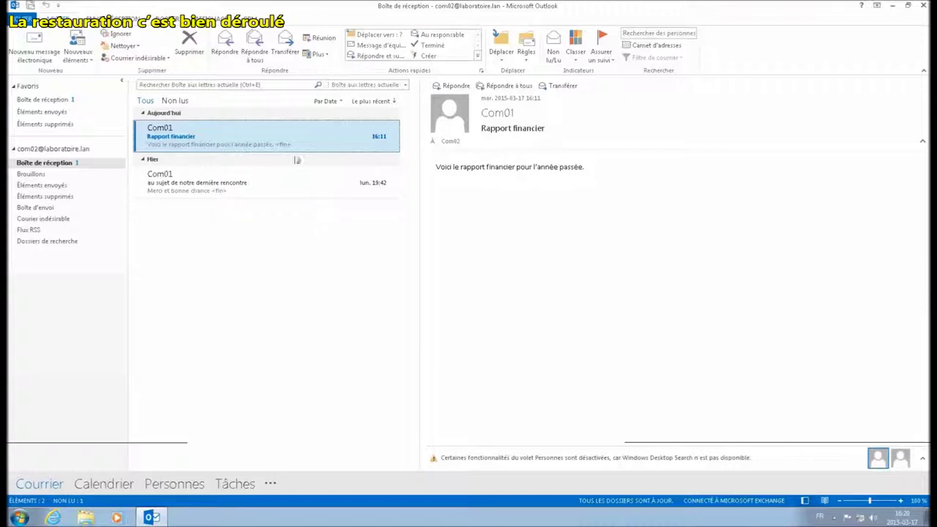
{"action": "double_click", "coordinate": [284, 144]}
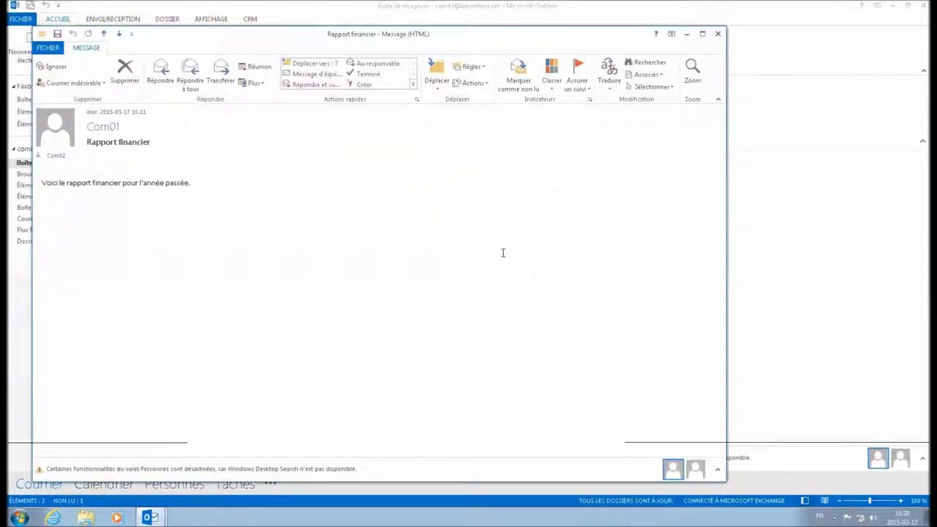